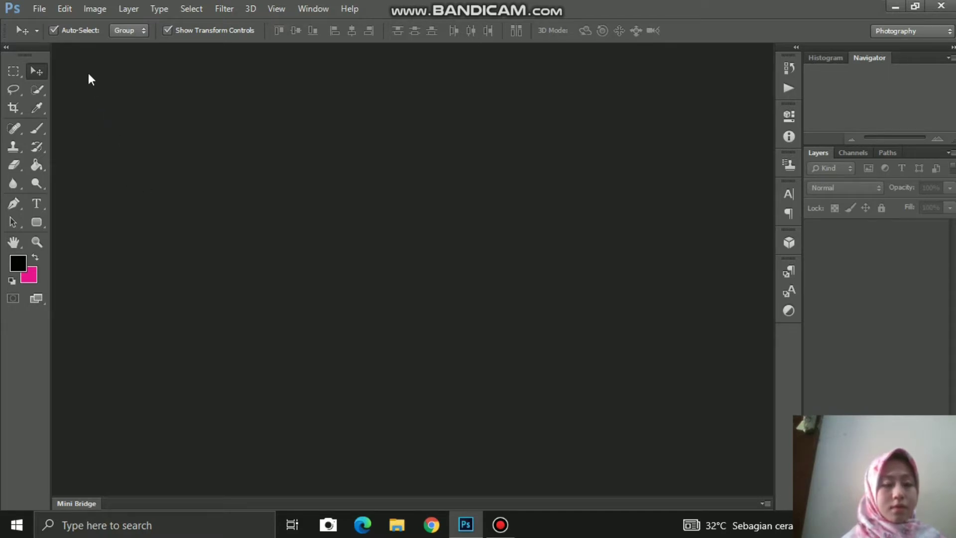
Step: Create a new white 1000 × 600 pixel document
left_click(33, 10)
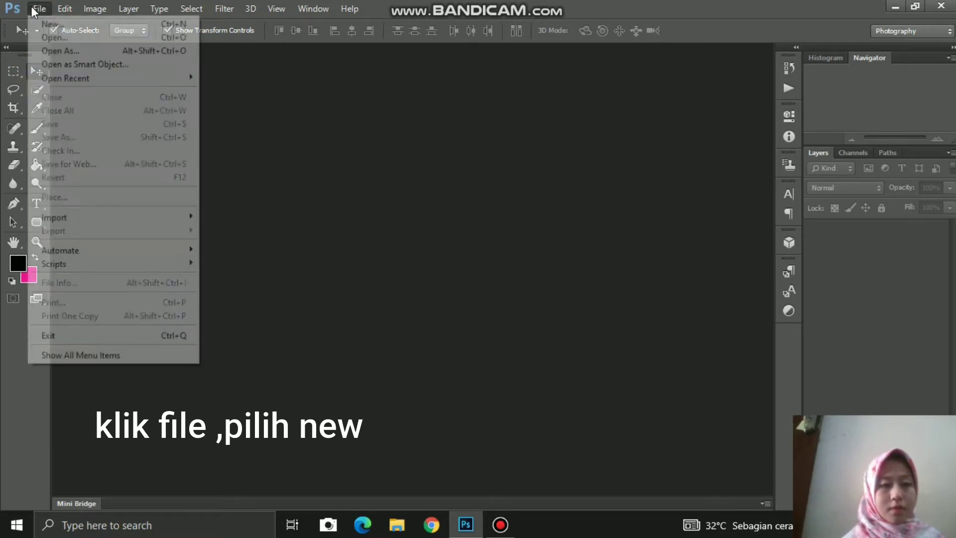
left_click(57, 25)
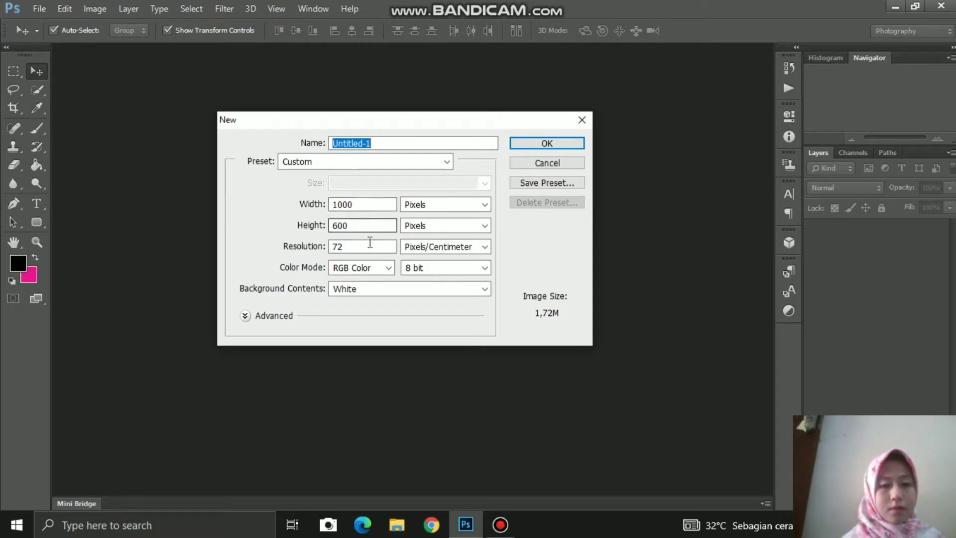
left_click(524, 143)
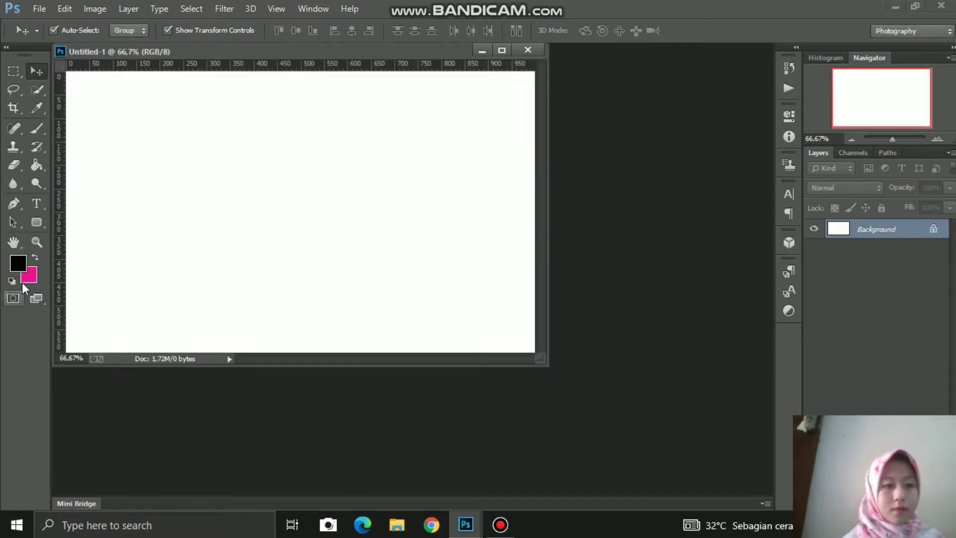
Step: Set the foreground to near-black 050505 and fill the canvas with it using the Paint Bucket
left_click(18, 264)
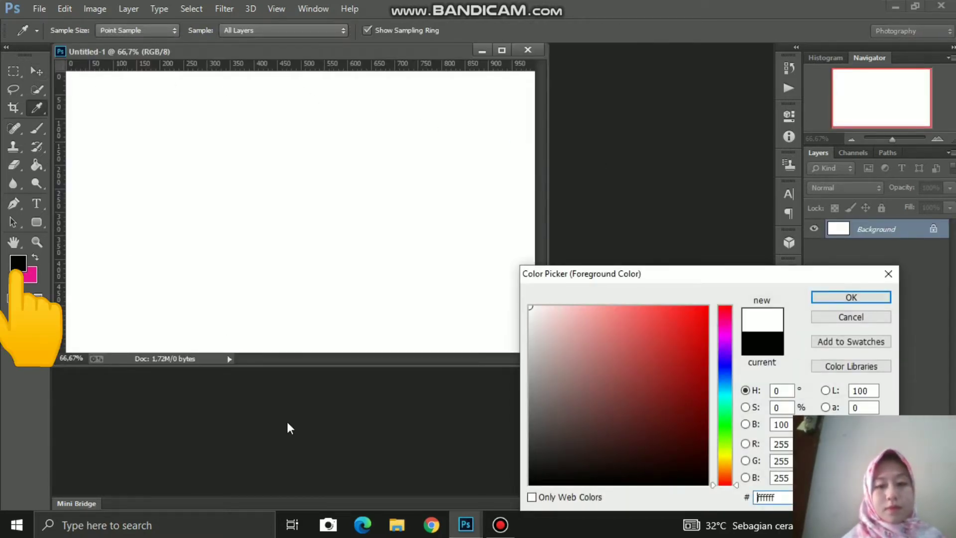
left_click(534, 481)
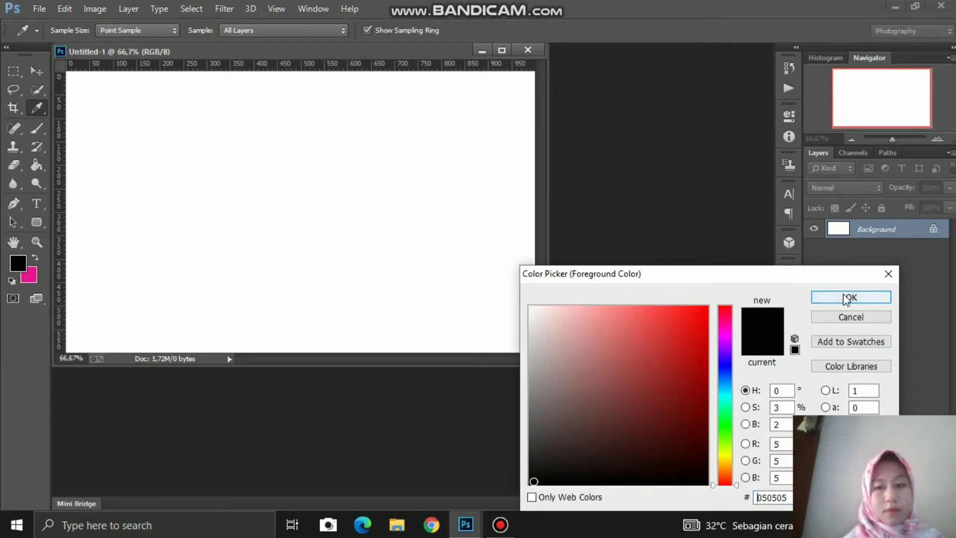
left_click(847, 297)
key("v")
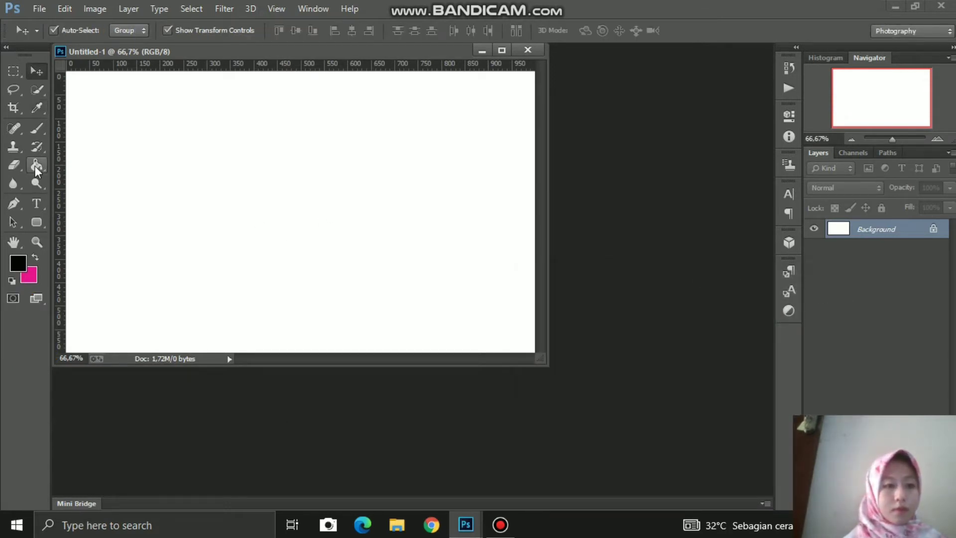
left_click(35, 166)
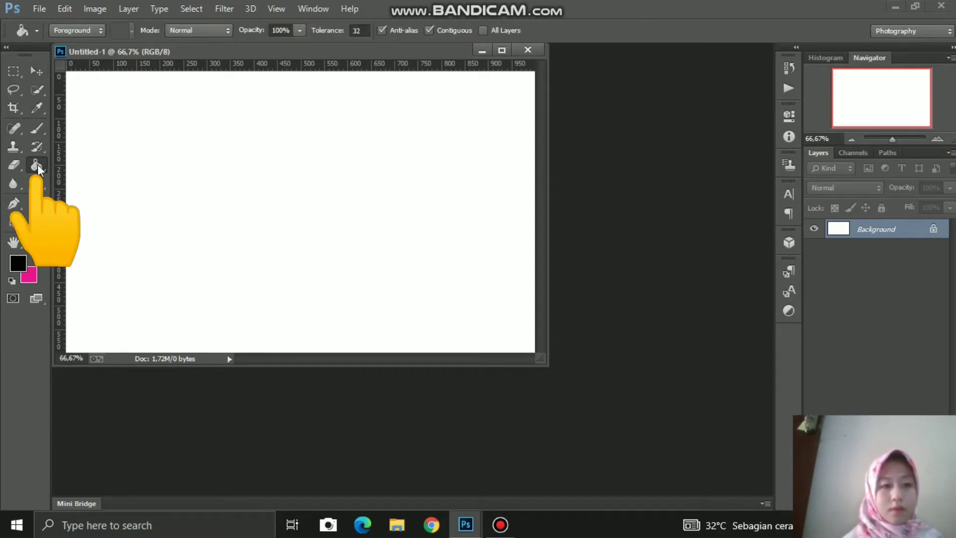
left_click(142, 195)
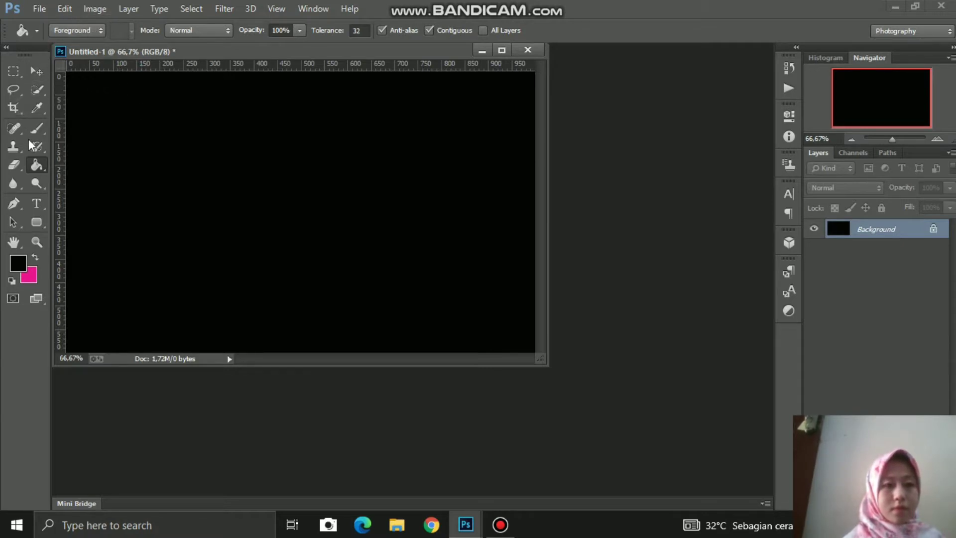
Step: Type the word LOGAM in white Arial on the black canvas
left_click(38, 203)
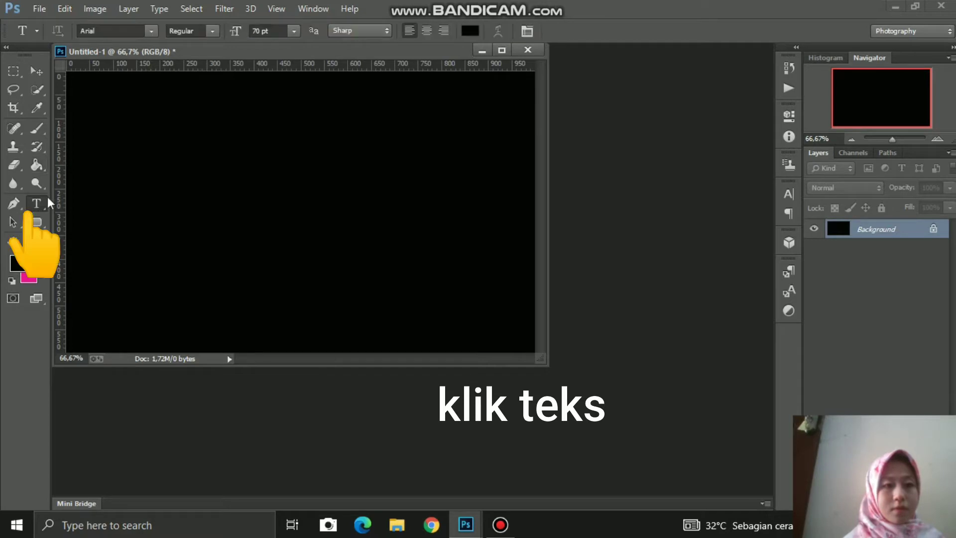
left_click(88, 210)
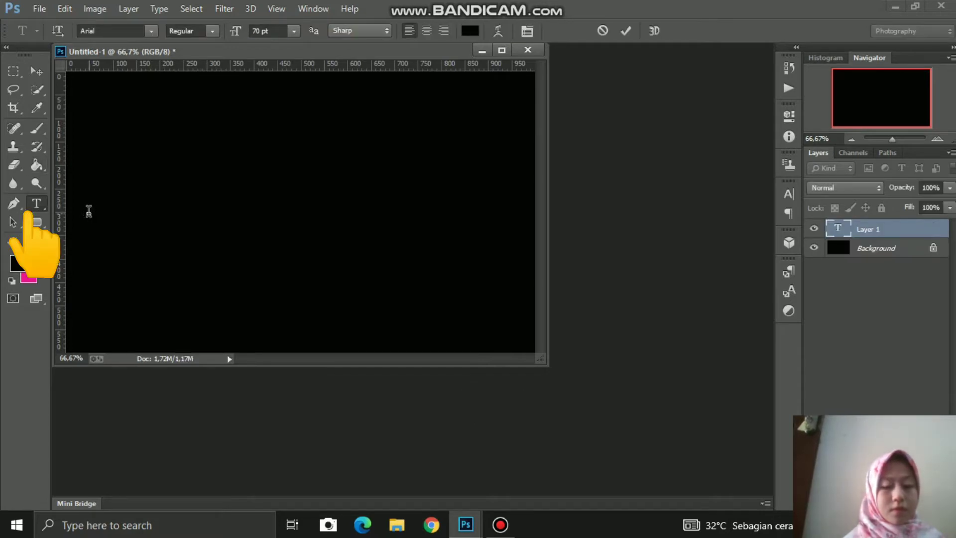
left_click(470, 31)
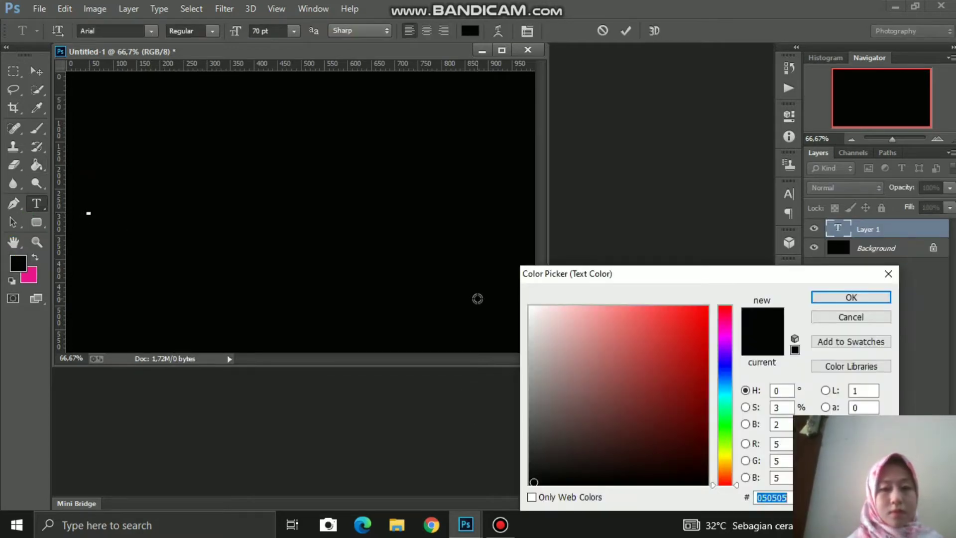
left_click(529, 306)
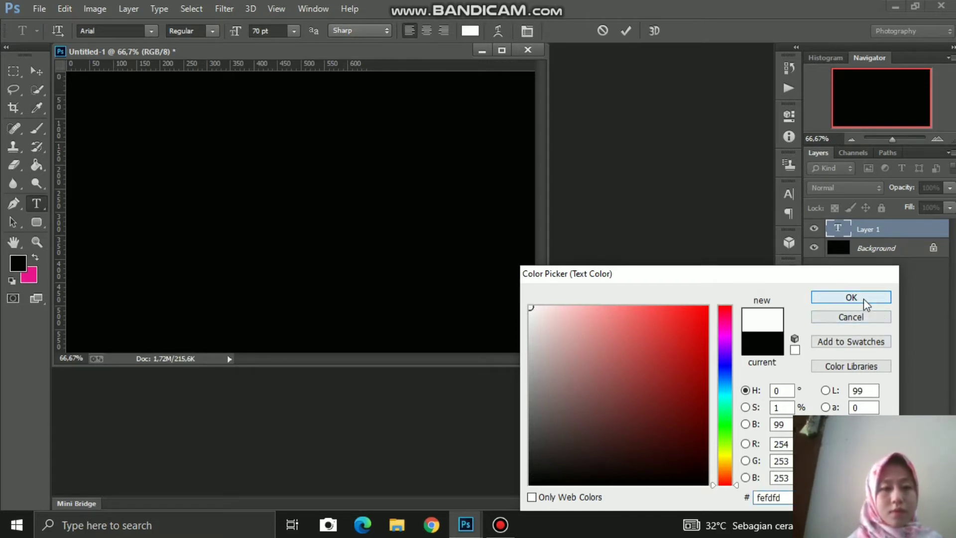
left_click(851, 298)
type("L")
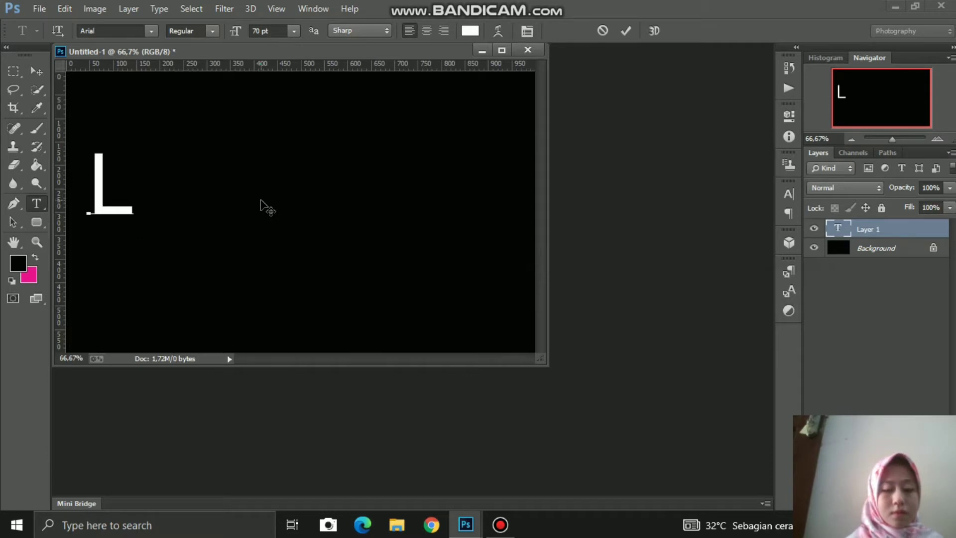
type("OGA   M")
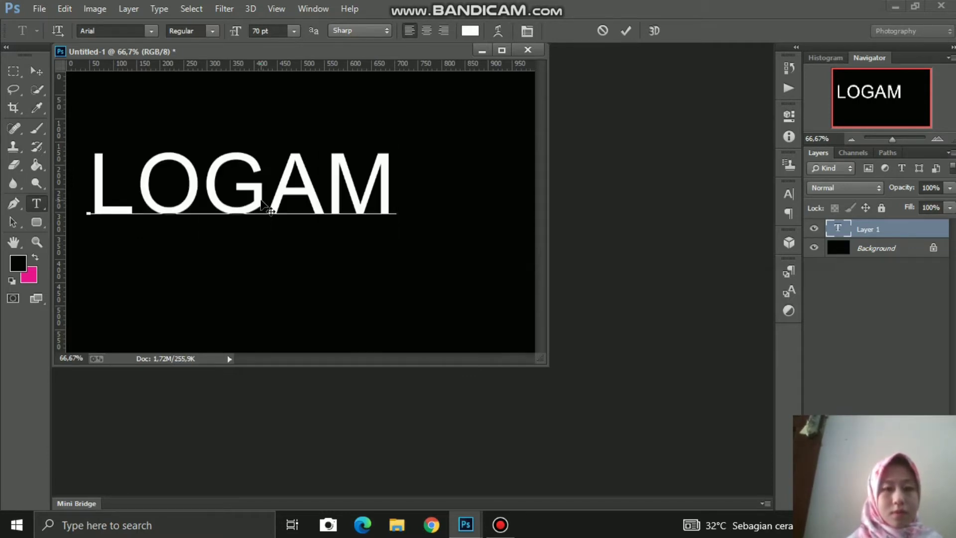
left_click(33, 71)
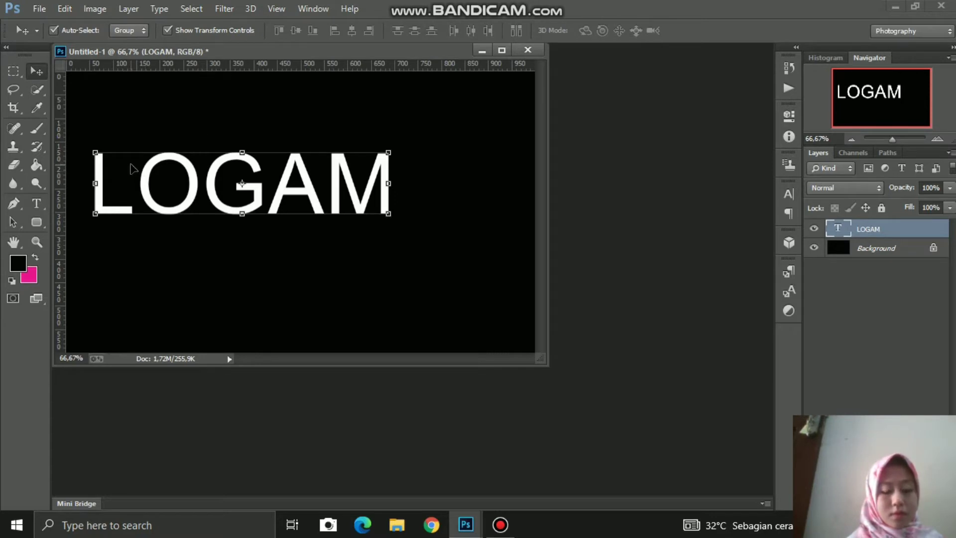
Step: Move LOGAM to the canvas centre and enlarge it with Free Transform
left_click_drag(131, 168, 188, 196)
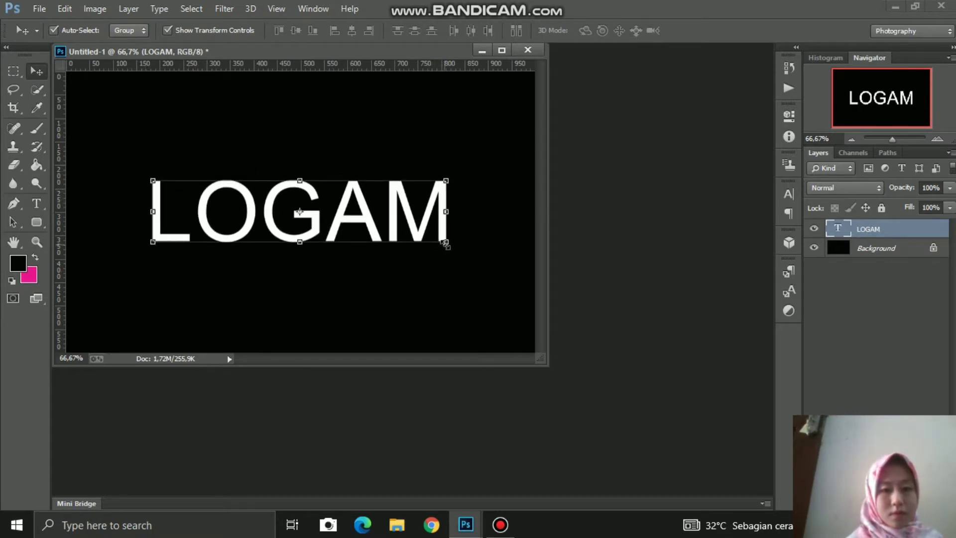
mouse_move(444, 243)
left_mouse_down()
mouse_move(458, 279)
mouse_move(446, 249)
left_mouse_up()
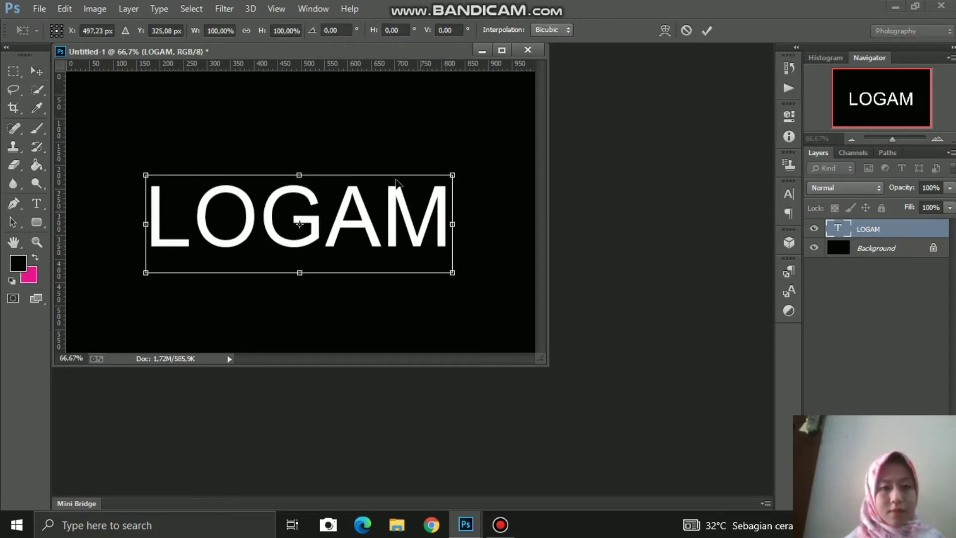
left_click(707, 30)
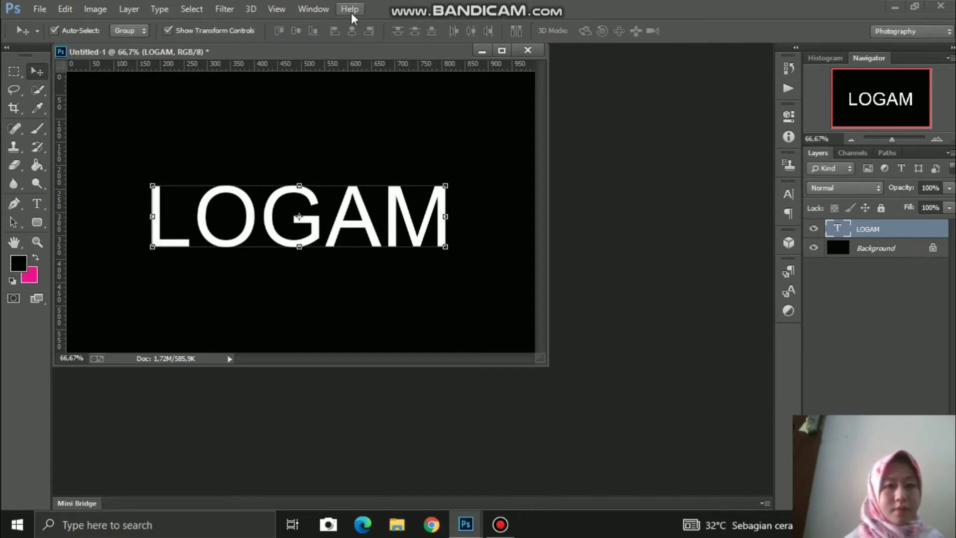
Step: Add Bevel & Emboss to LOGAM with Depth 222% and Size 10 px
left_click(130, 9)
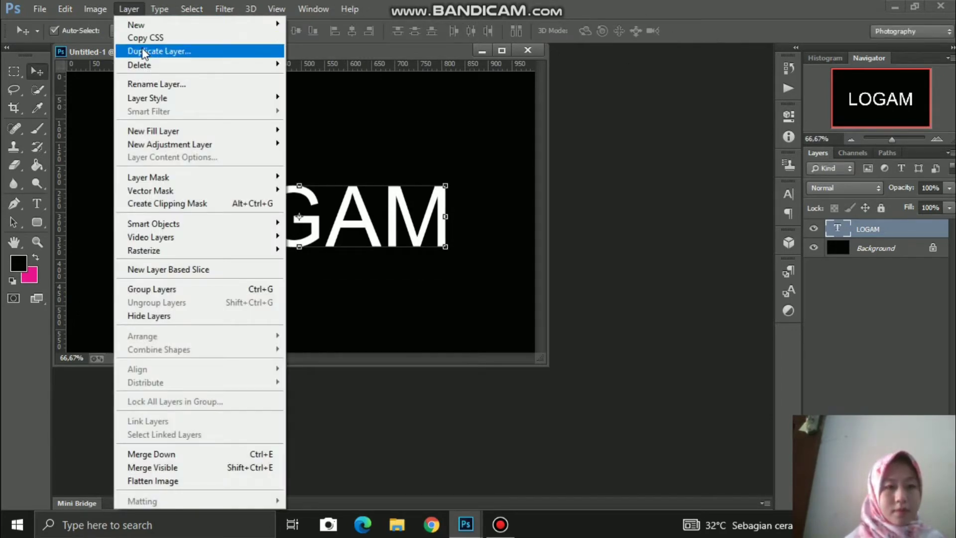
mouse_move(151, 98)
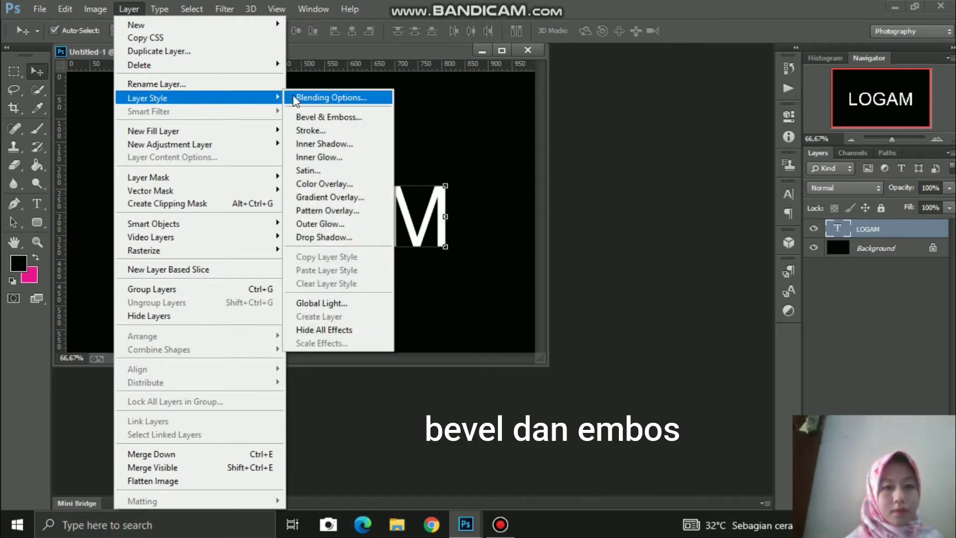
left_click(305, 118)
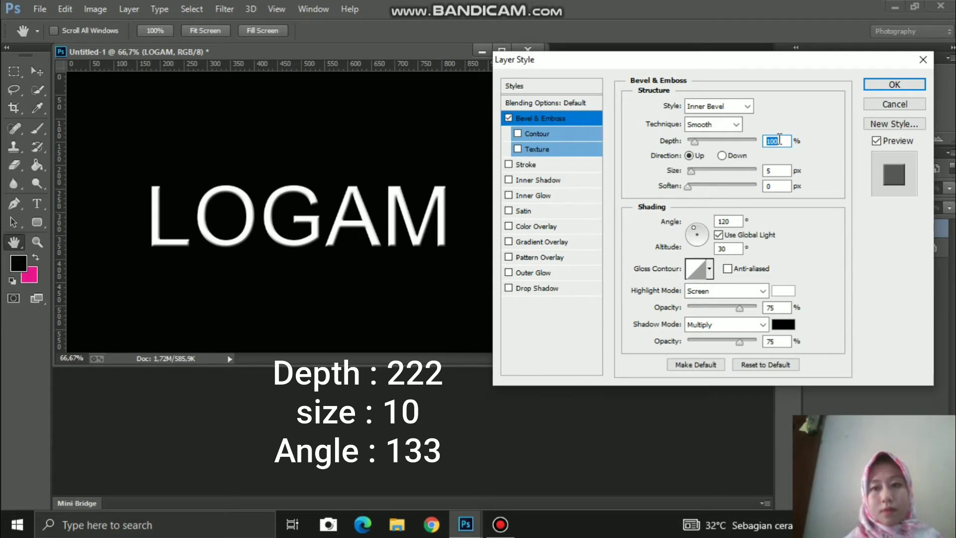
key("BackSpace")
type("1")
key("BackSpace")
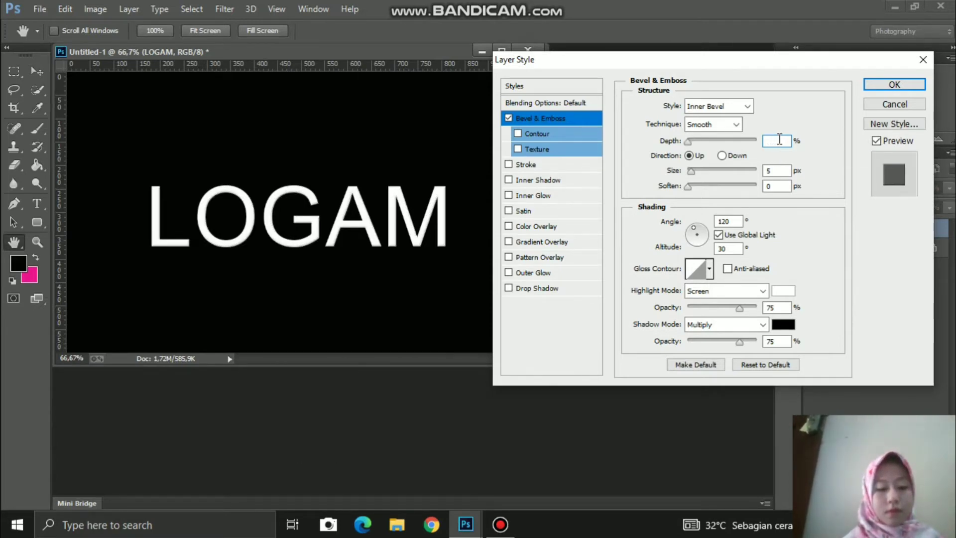
type("222")
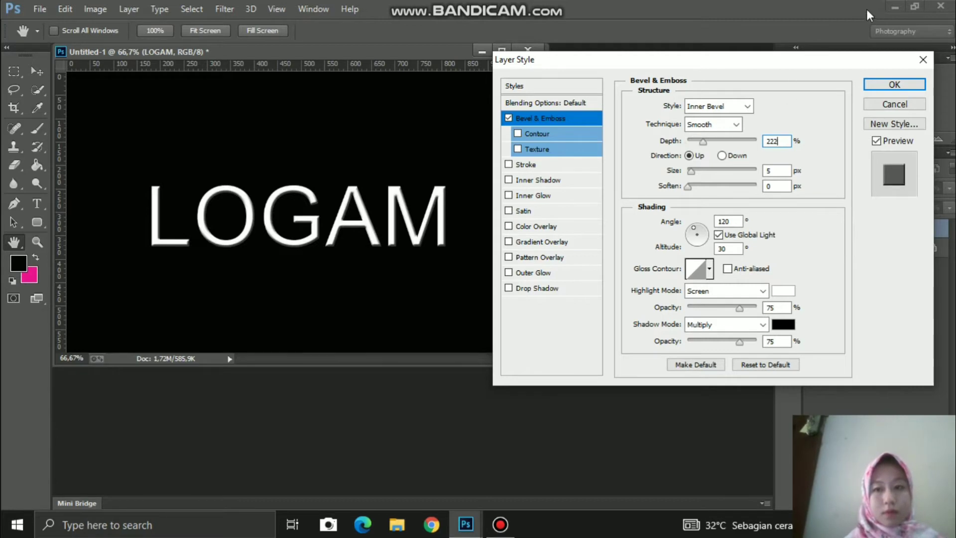
left_click(779, 169)
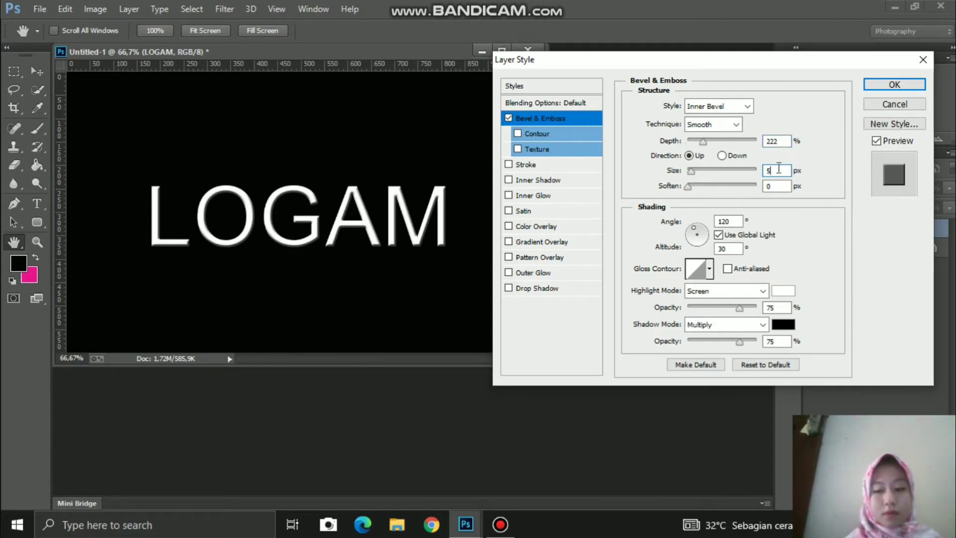
key("BackSpace")
type("10")
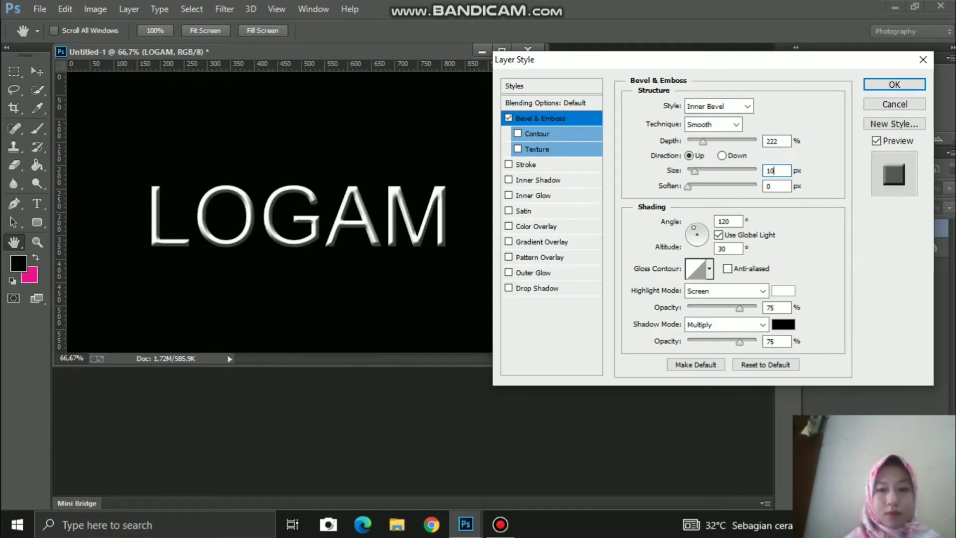
Step: Set the bevel's gloss contour to the Ring - Double preset
left_click(697, 271)
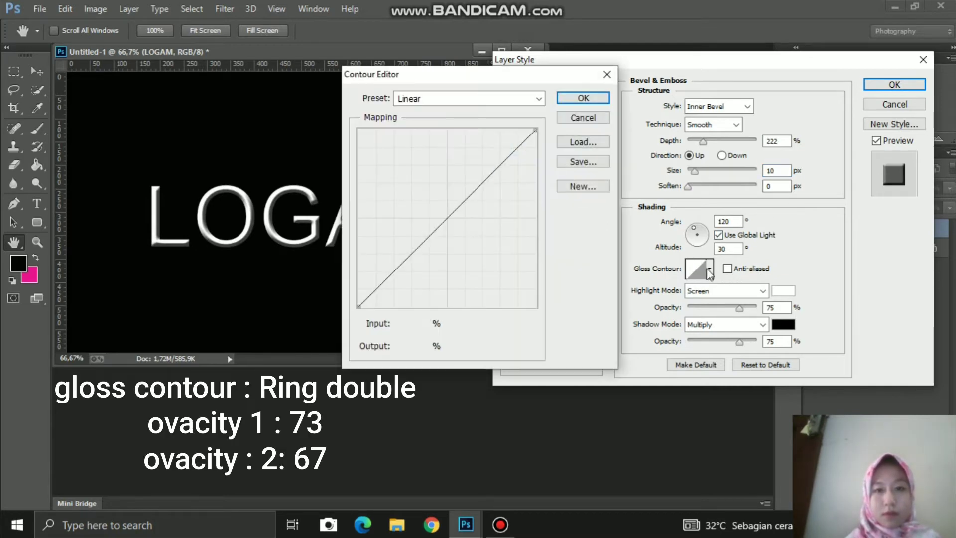
left_click(529, 100)
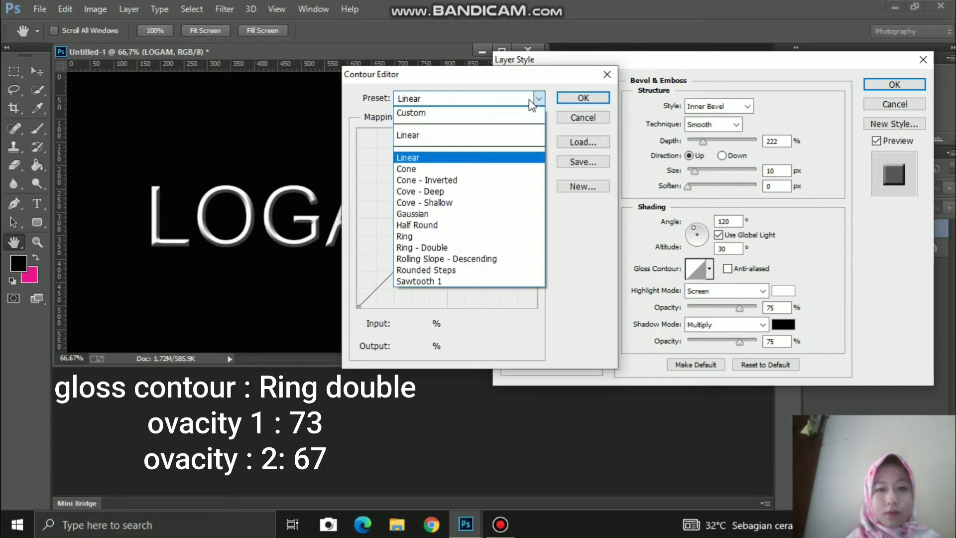
left_click(493, 249)
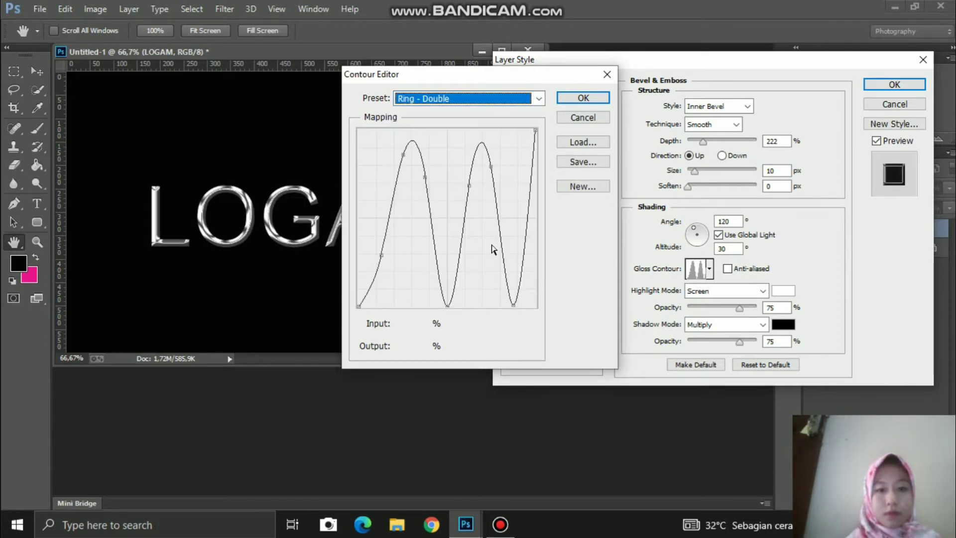
left_click(584, 98)
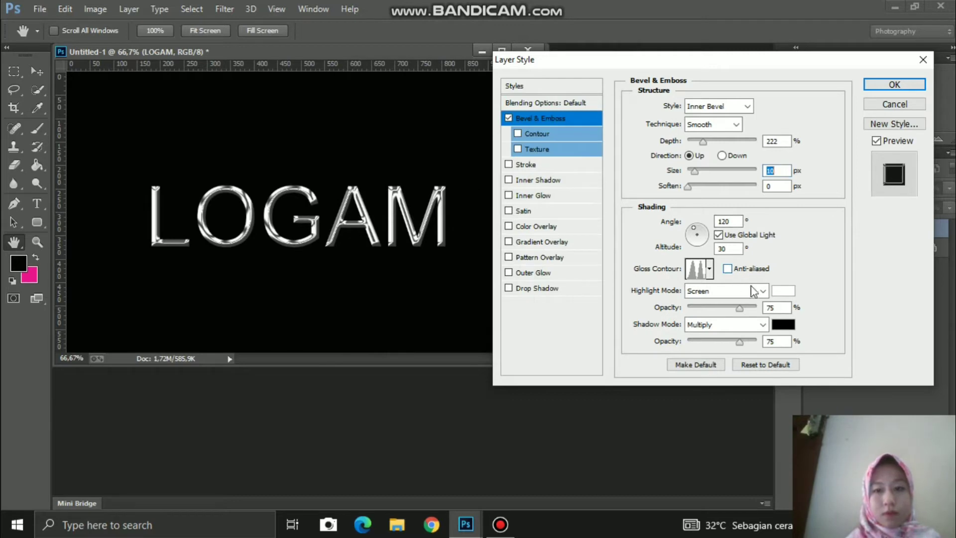
Step: Set highlight opacity to 73% and shadow opacity to 67%, then apply the style
left_click(776, 307)
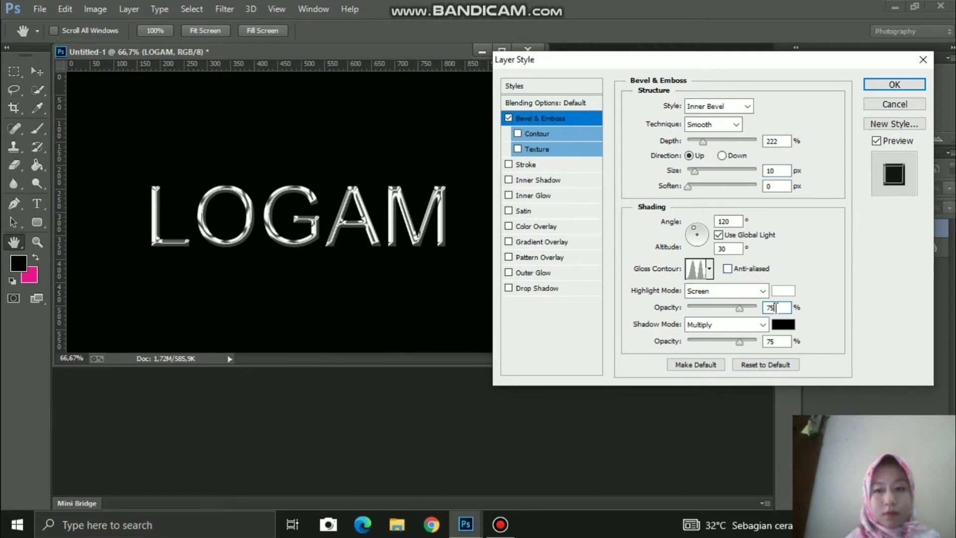
key("Down")
key("Down")
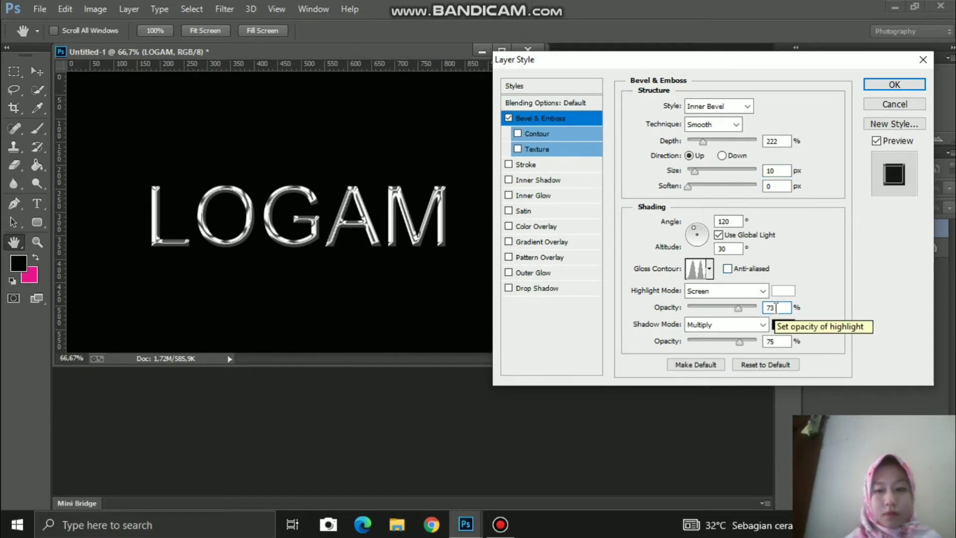
left_click(785, 340)
key("BackSpace")
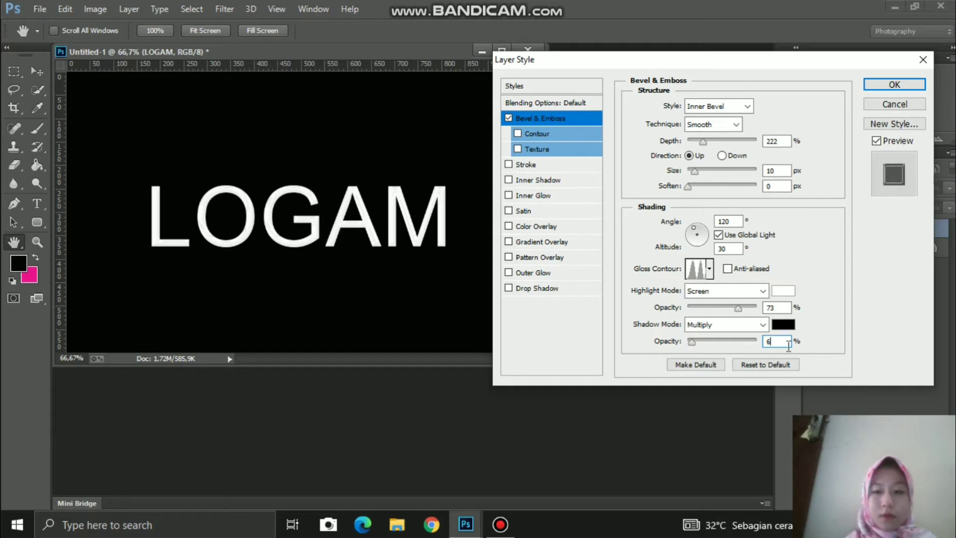
key("BackSpace")
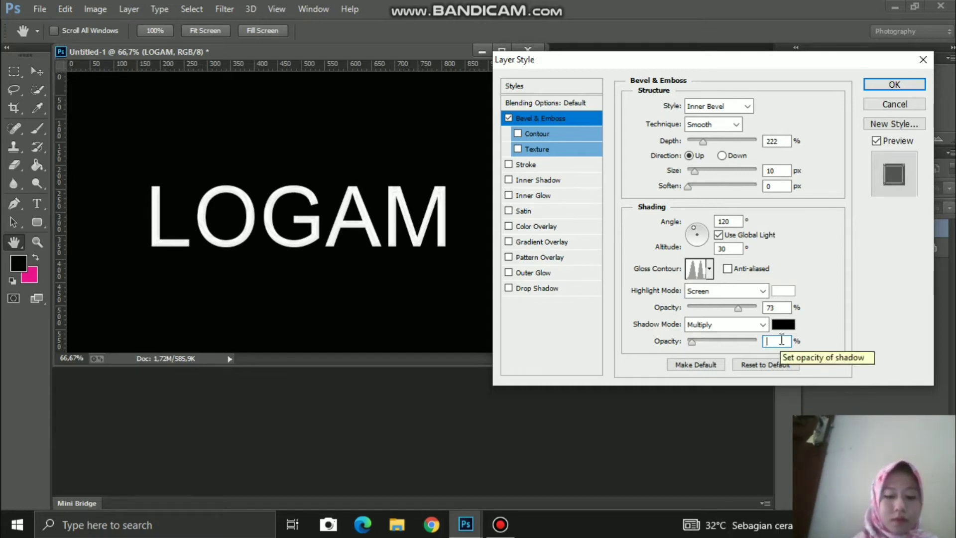
type("67")
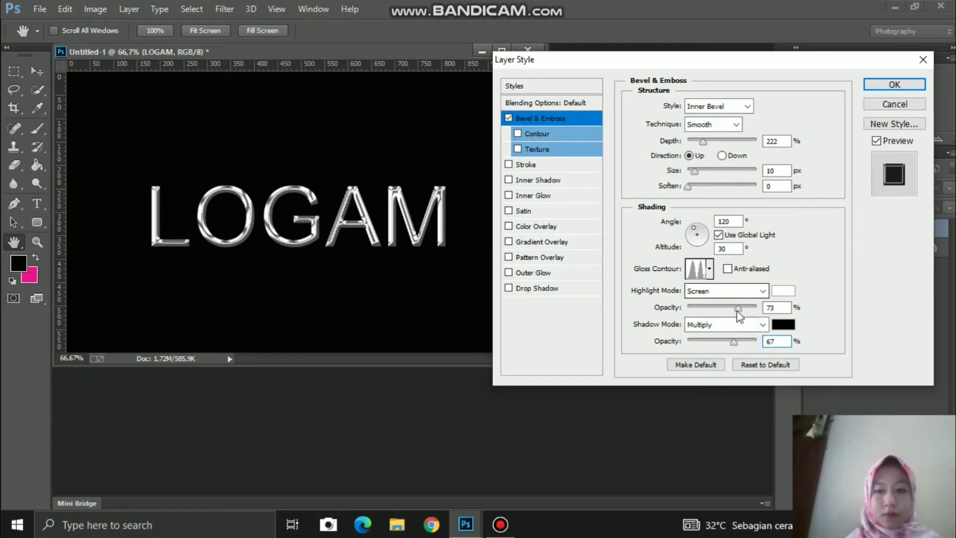
left_click(885, 86)
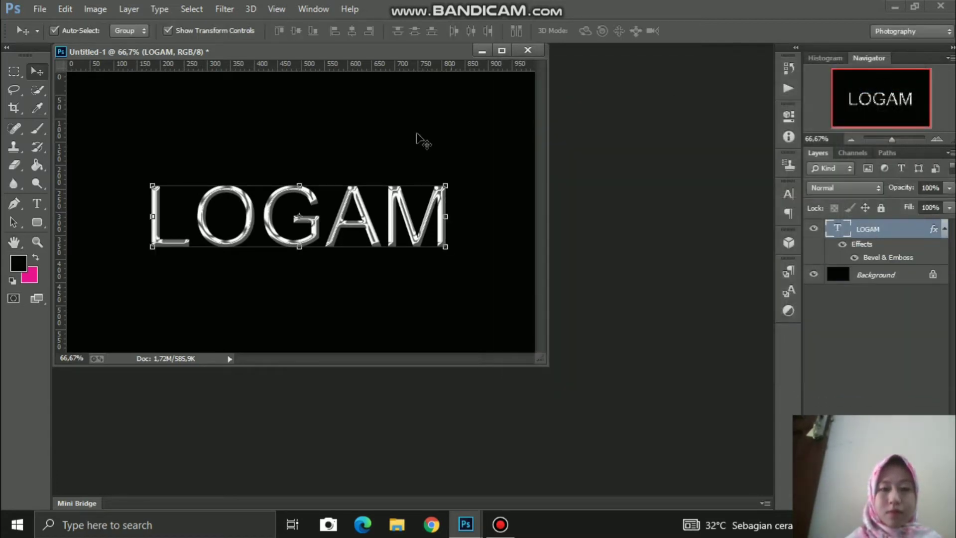
Step: Save the LOGAM artwork as a JPEG named with the student's name plus 'TUGAS DESAIN GRAFI'
left_click(209, 126)
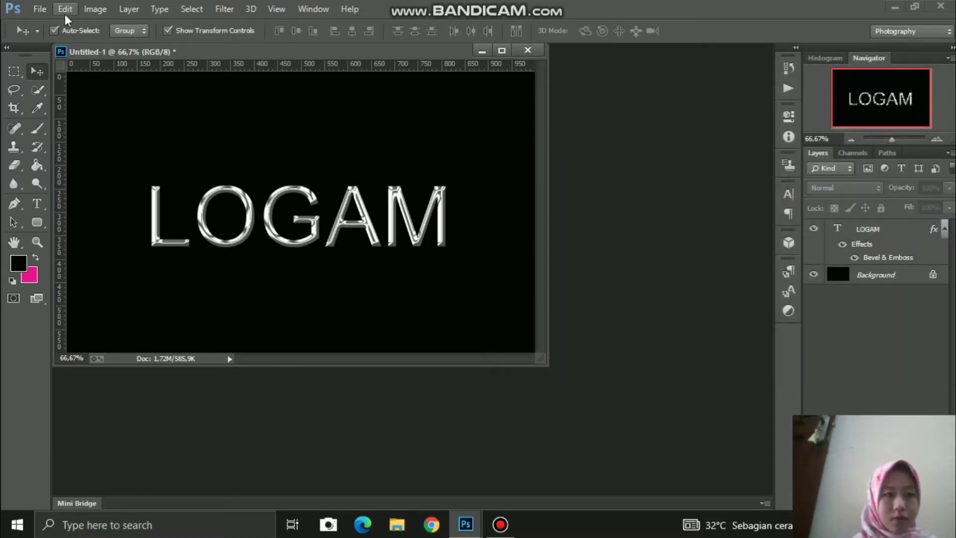
left_click(42, 10)
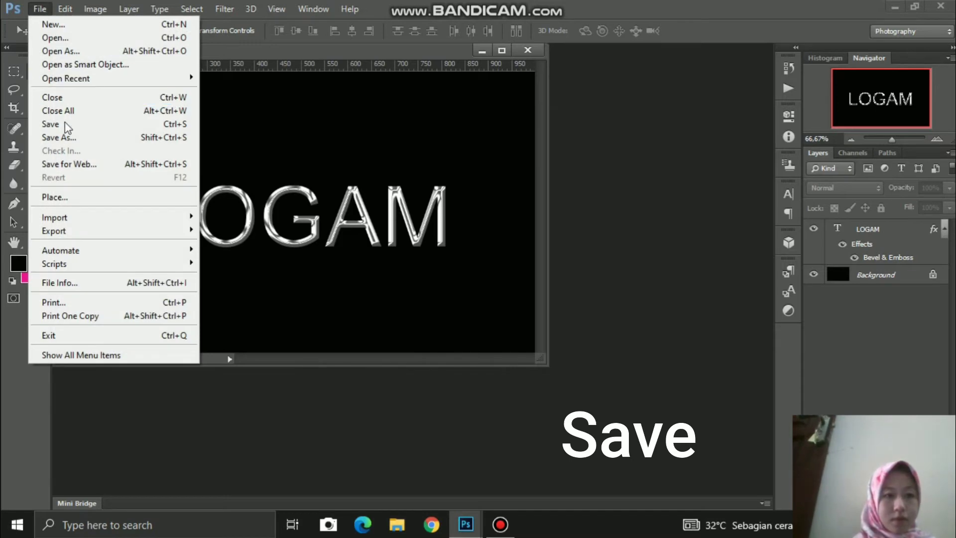
left_click(65, 137)
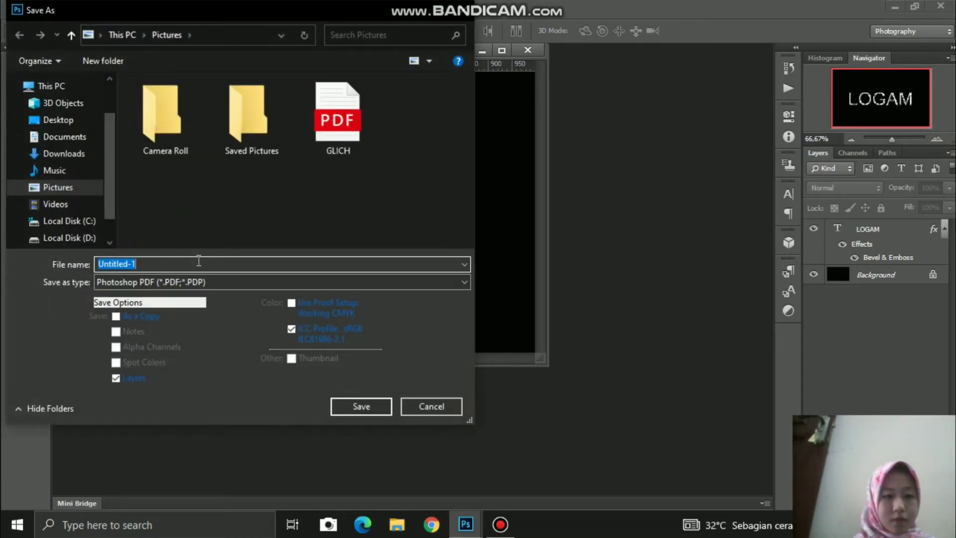
left_click(199, 261)
key("BackSpace")
key("BackSpace")
key("BackSpace")
key("BackSpace")
key("BackSpace")
key("BackSpace")
key("BackSpace")
key("BackSpace")
key("BackSpace")
key("BackSpace")
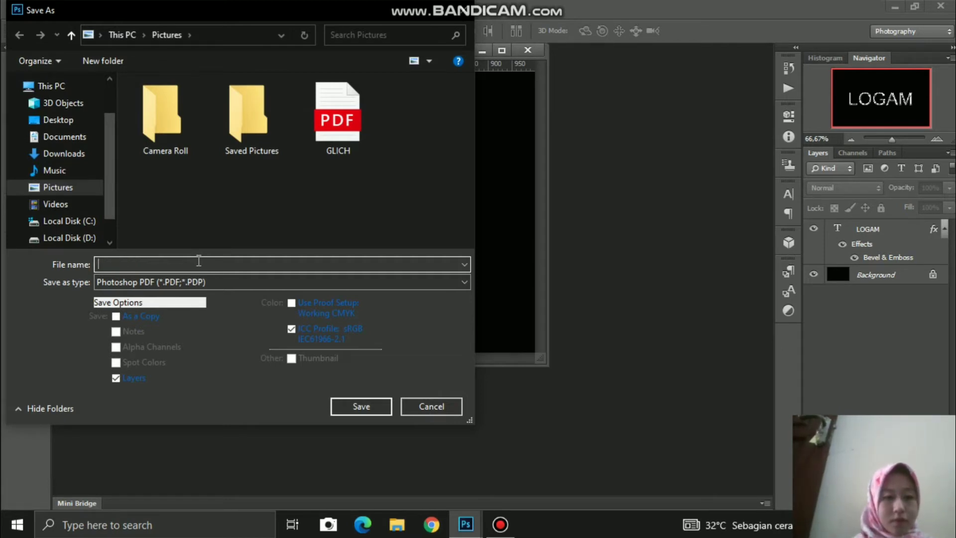
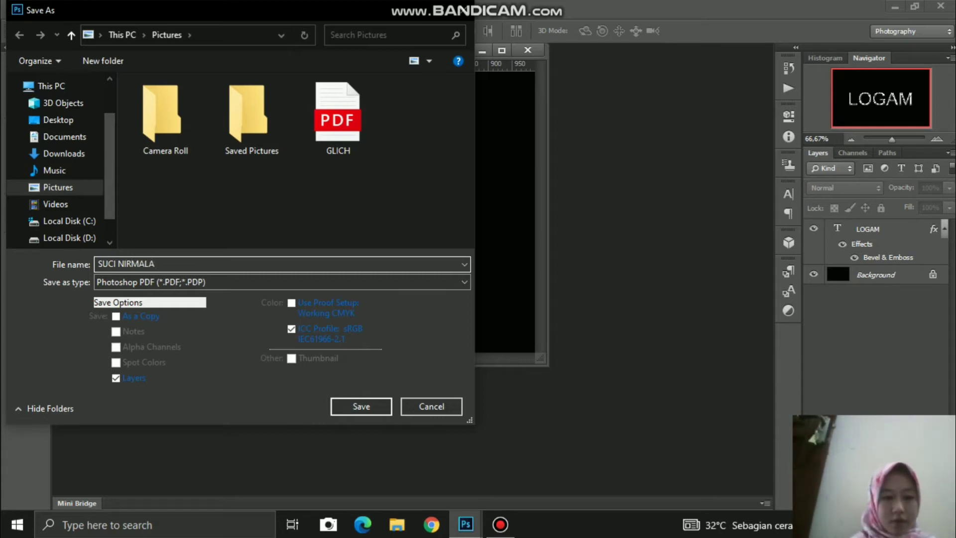
type(" TU")
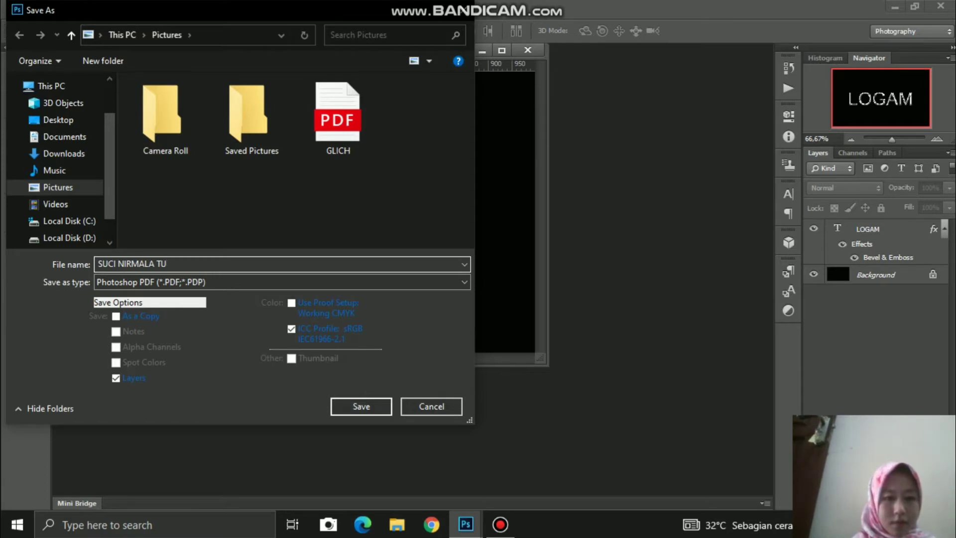
type("GAS")
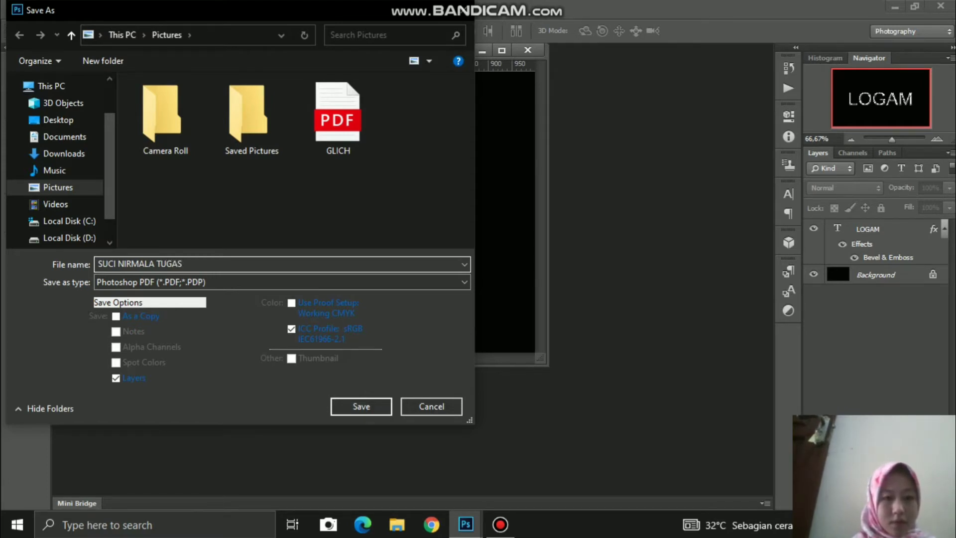
type(" DESAI")
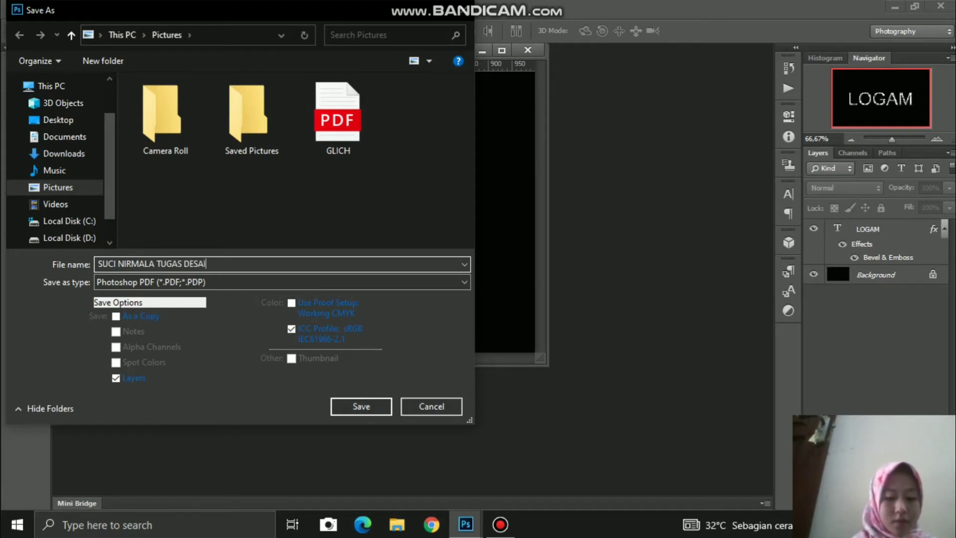
type("N GRA")
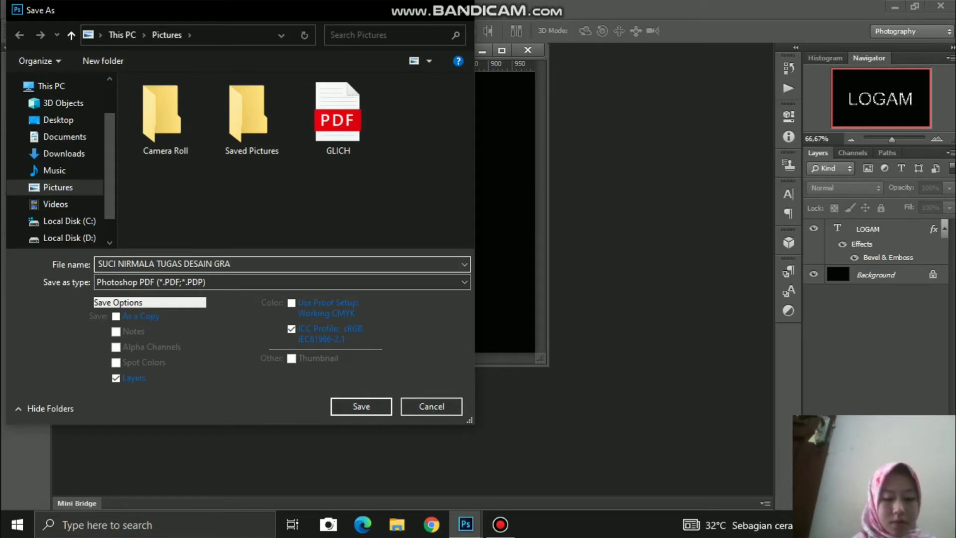
type("FIS")
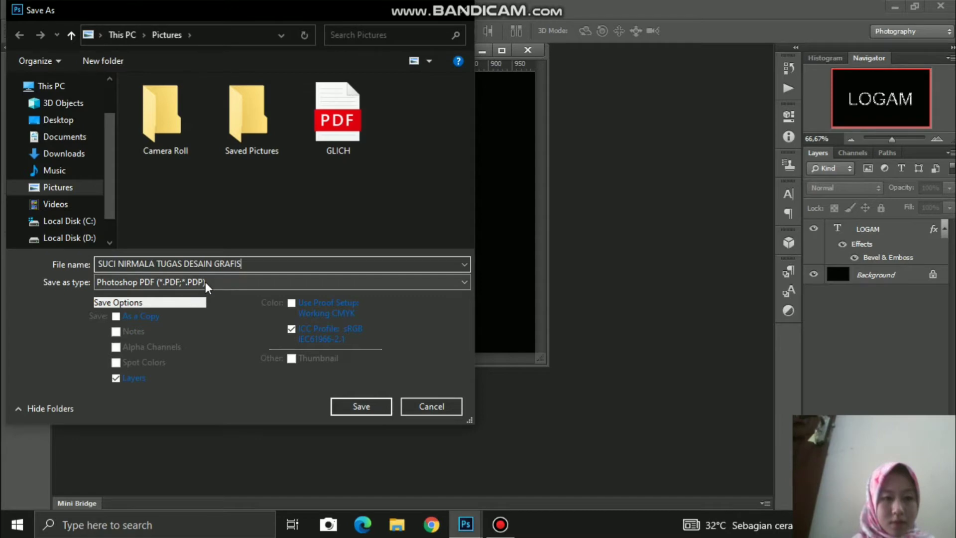
left_click(205, 282)
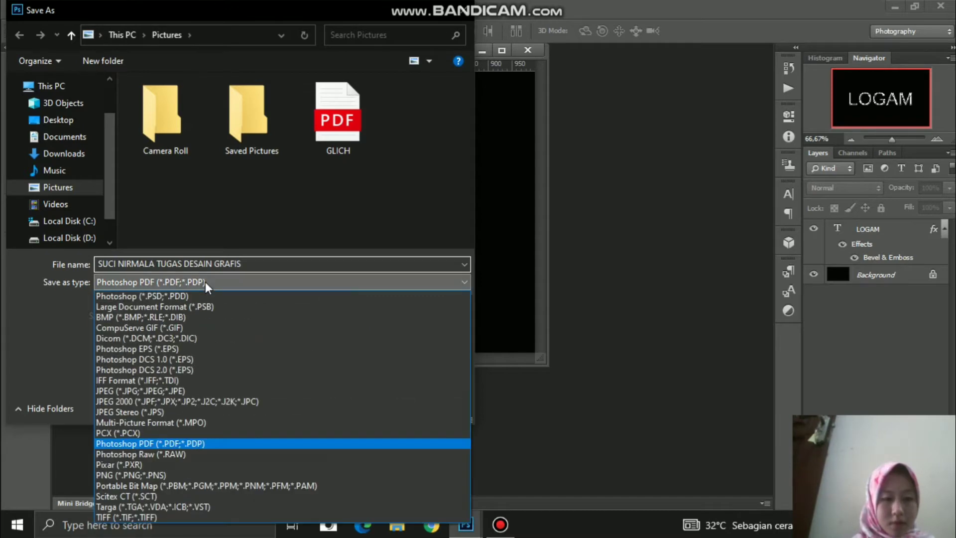
left_click(190, 391)
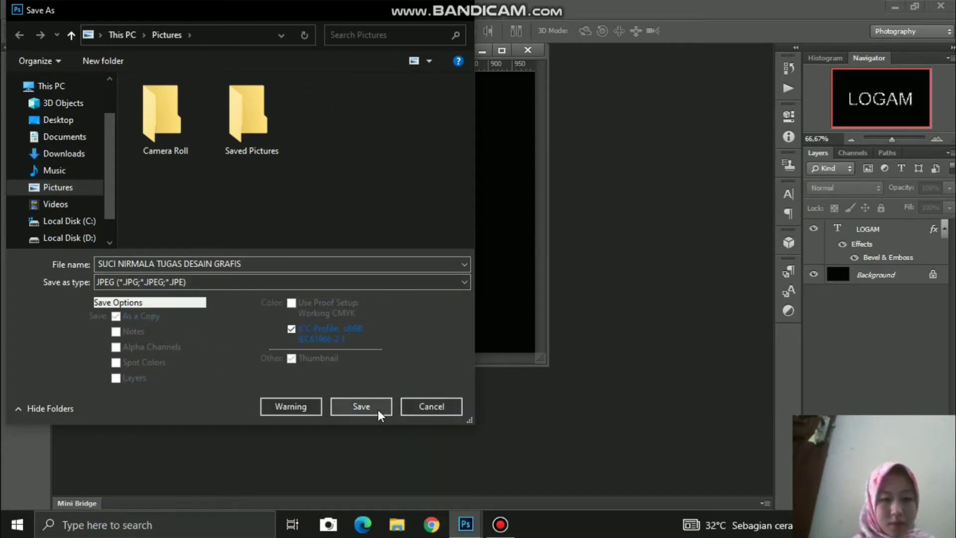
left_click(362, 407)
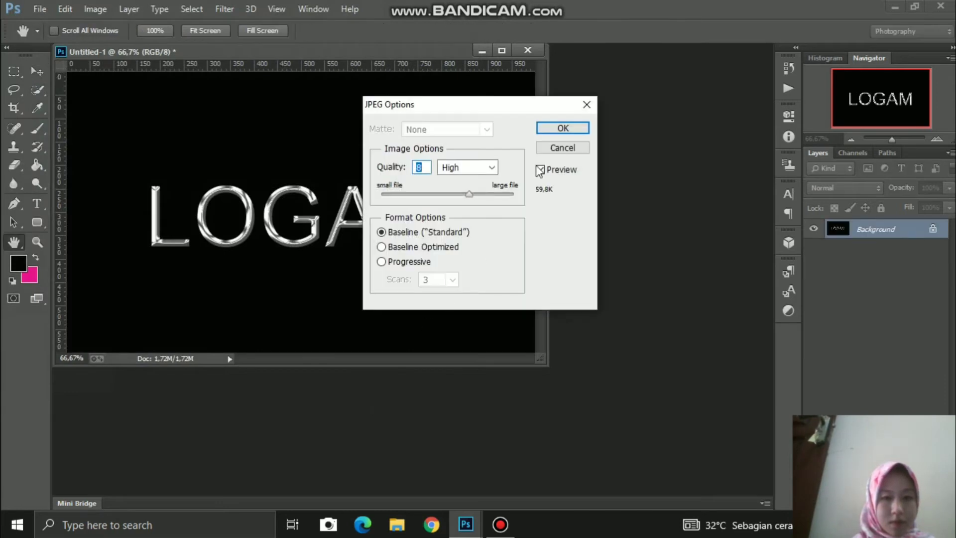
left_click(571, 131)
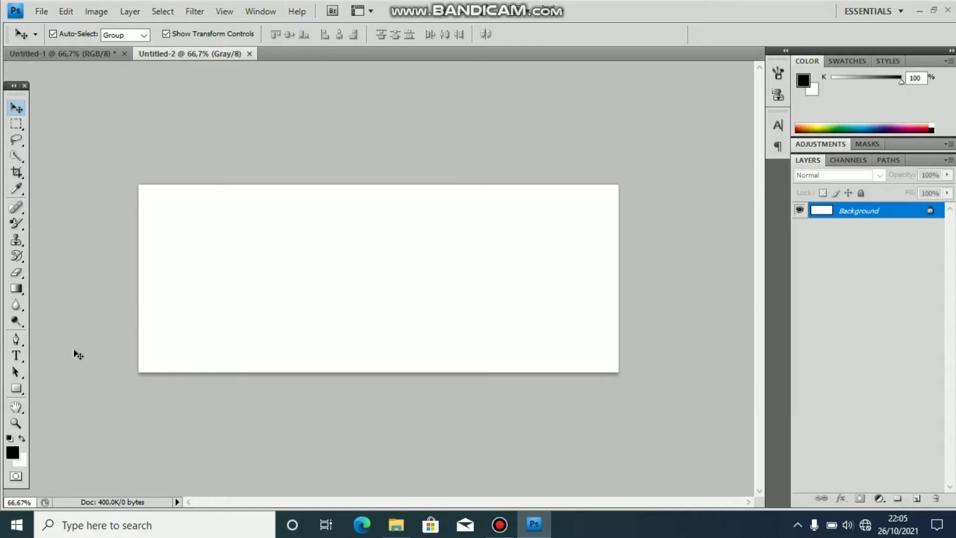
Step: Type FRESH in black Wide Latin 72 pt on the white canvas and commit it
left_click(18, 357)
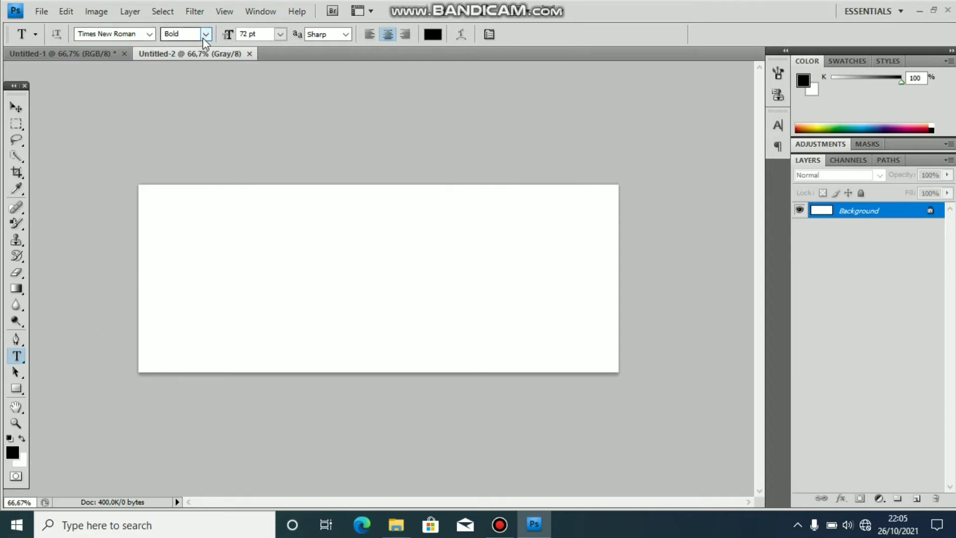
left_click(150, 38)
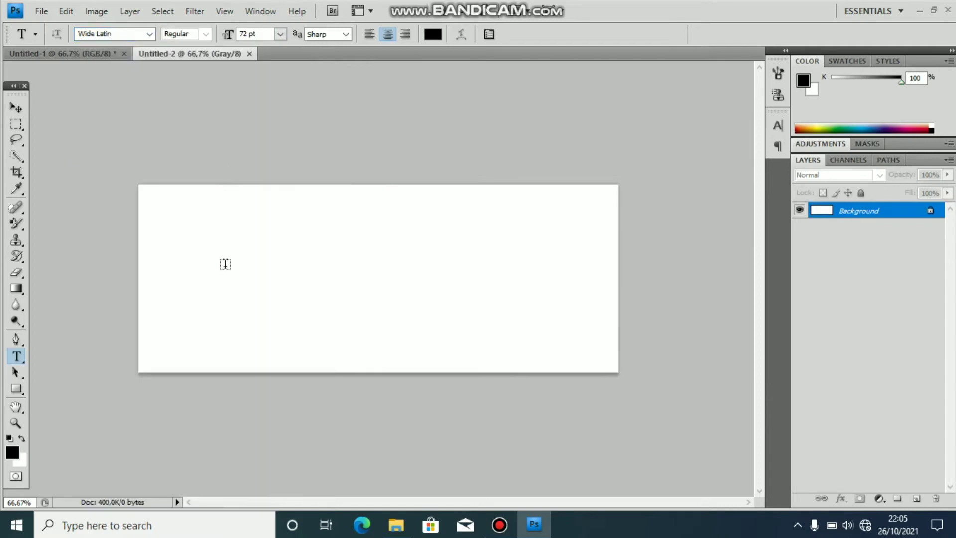
left_click(227, 271)
type("FRESH")
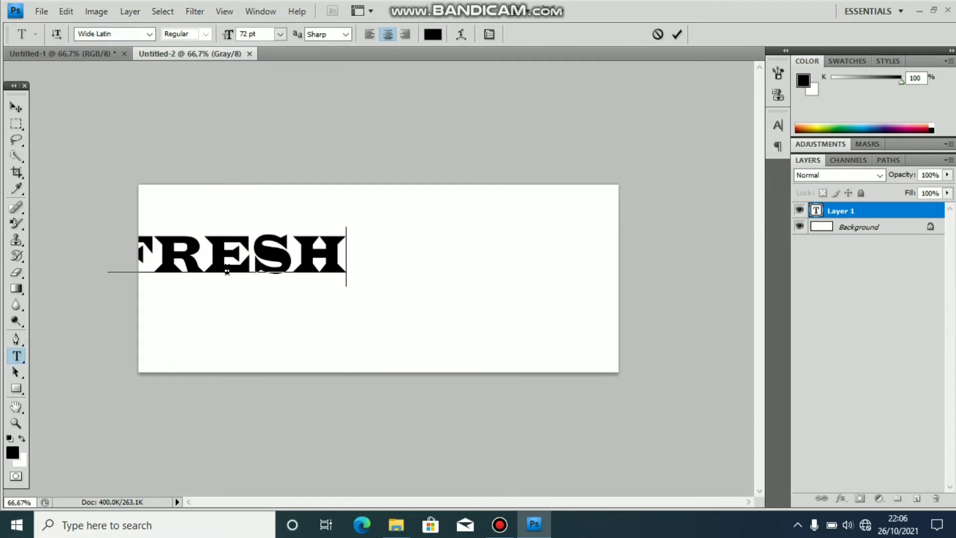
left_click(16, 108)
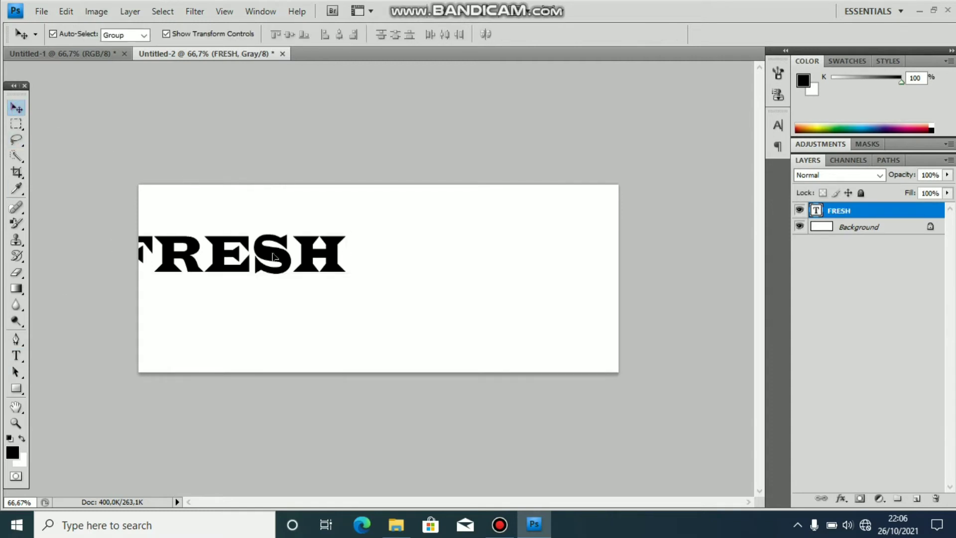
Step: Centre FRESH and stretch it to about 140% width and 174% height
left_click_drag(273, 257, 411, 274)
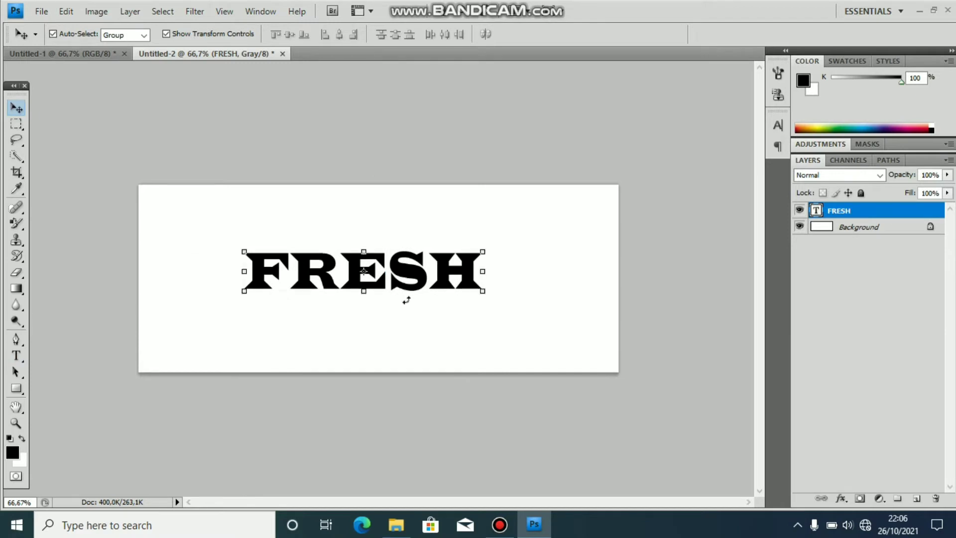
left_click_drag(481, 290, 540, 339)
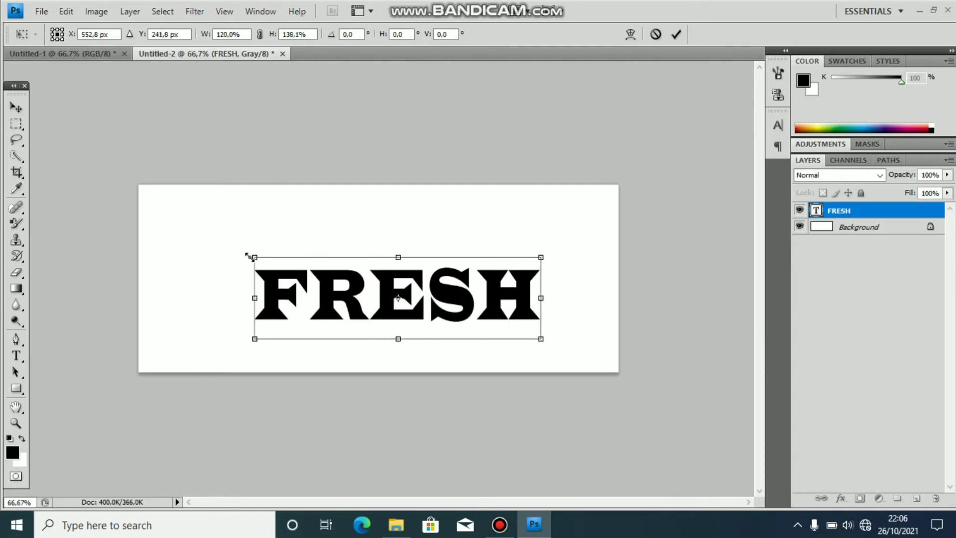
left_click_drag(254, 257, 207, 217)
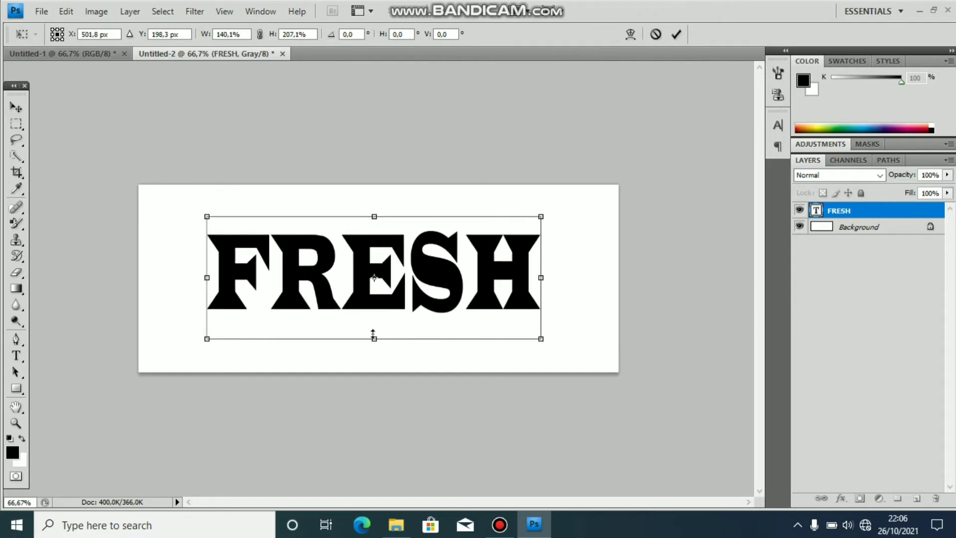
left_click_drag(375, 338, 376, 319)
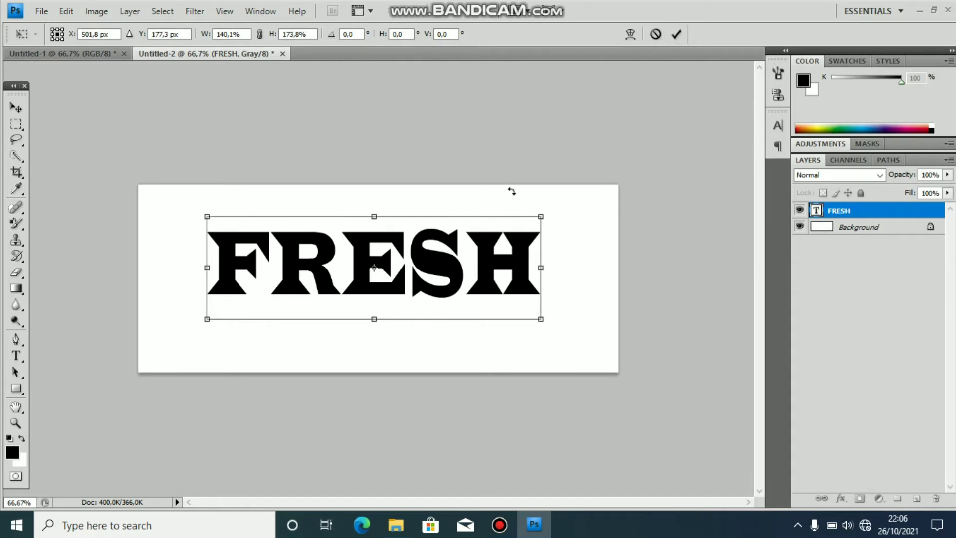
left_click(678, 35)
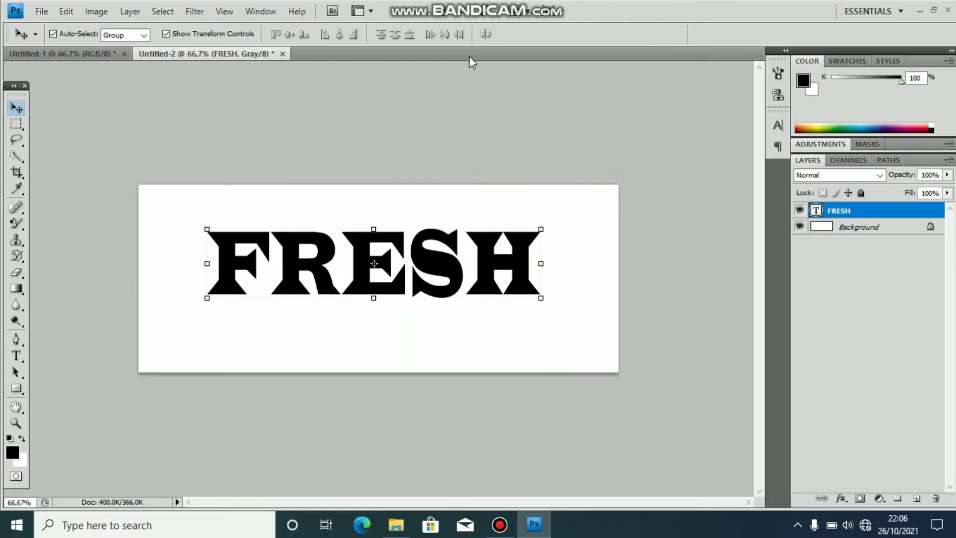
Step: Rasterize FRESH and apply 145% Gaussian noise to the letters
left_click(197, 10)
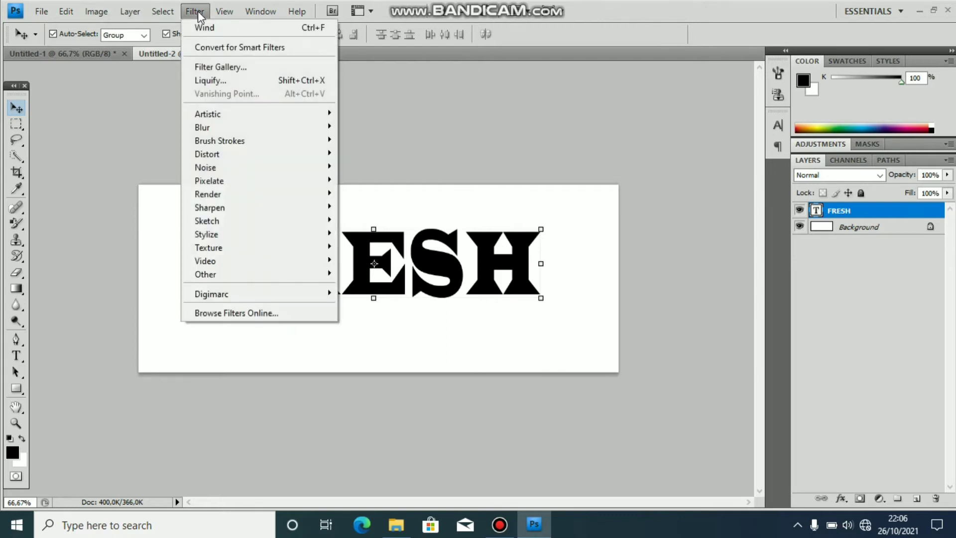
mouse_move(254, 166)
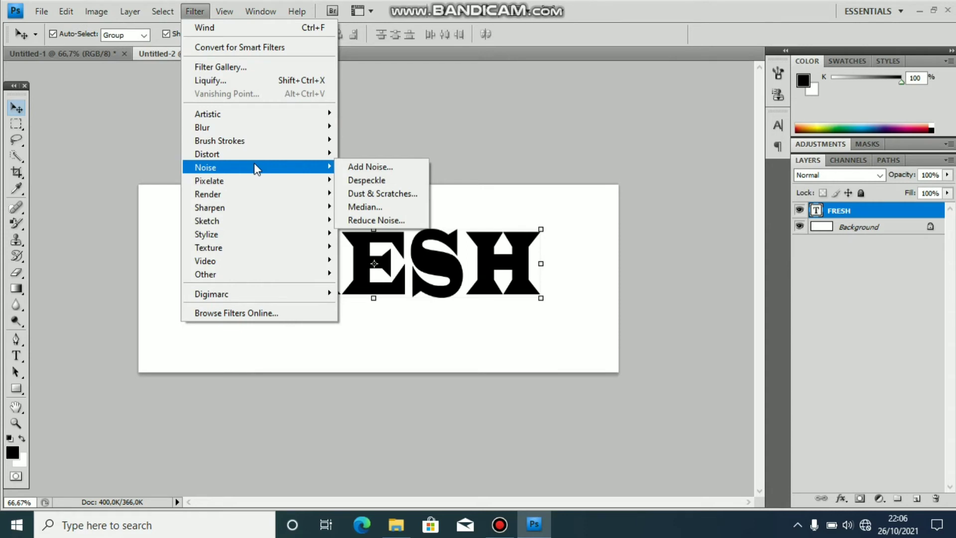
left_click(351, 166)
left_click(454, 212)
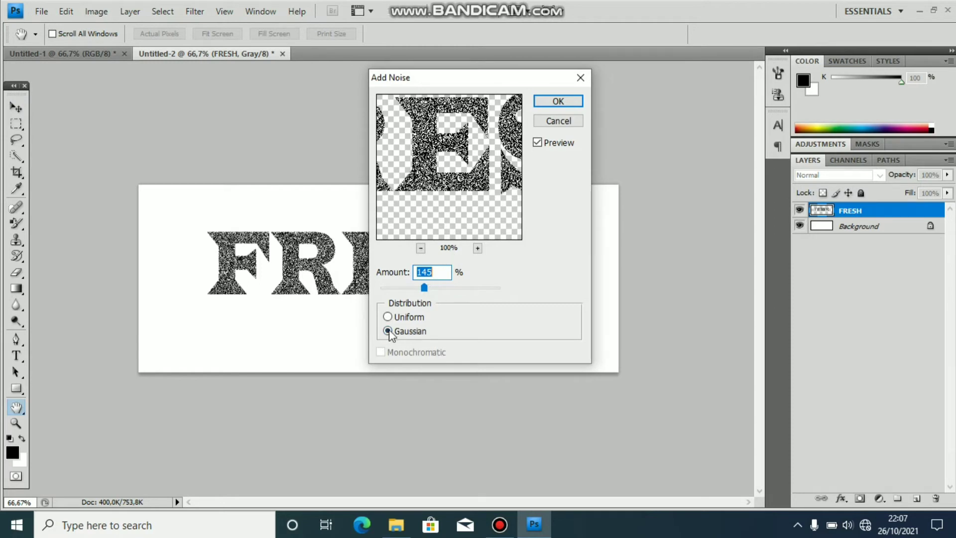
left_click(560, 100)
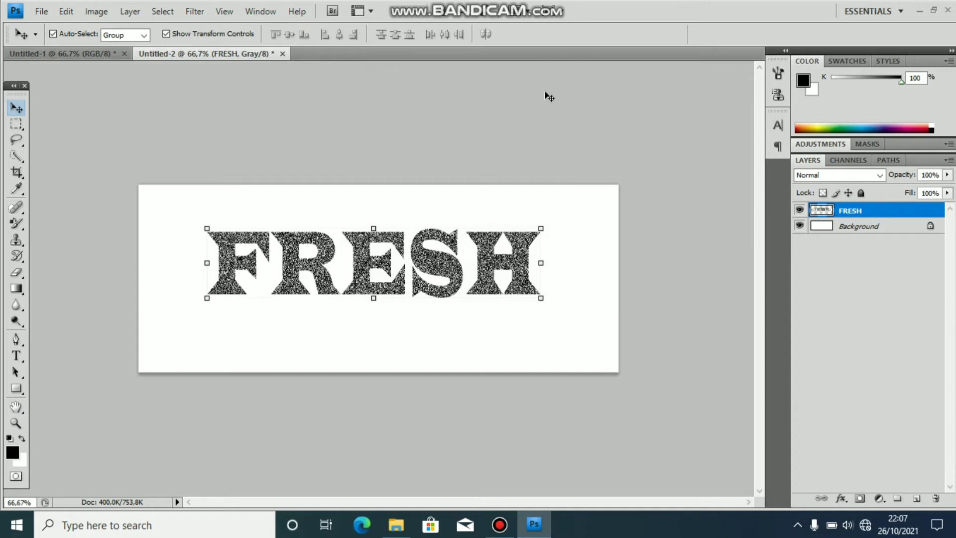
left_click(134, 12)
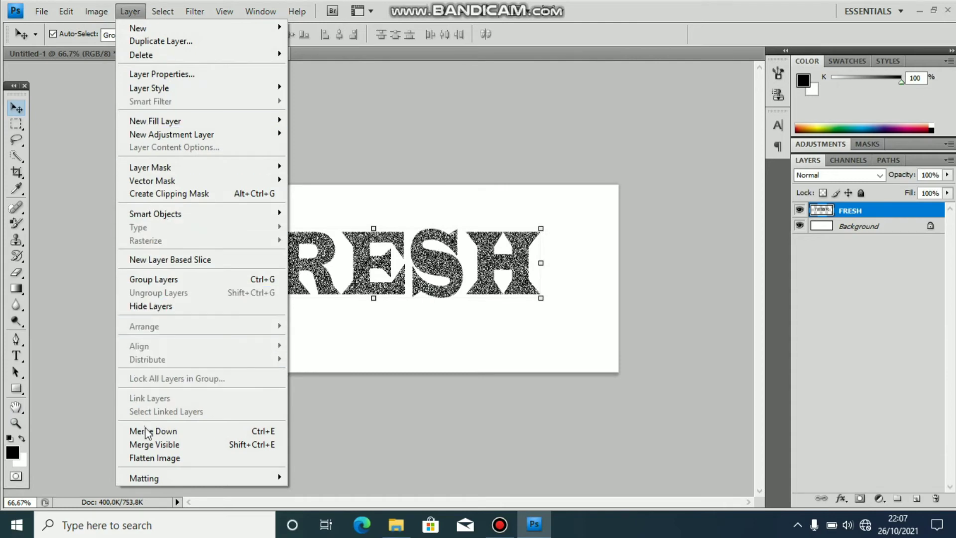
Step: Flatten the FRESH image and render grey clouds across the background
left_click(152, 457)
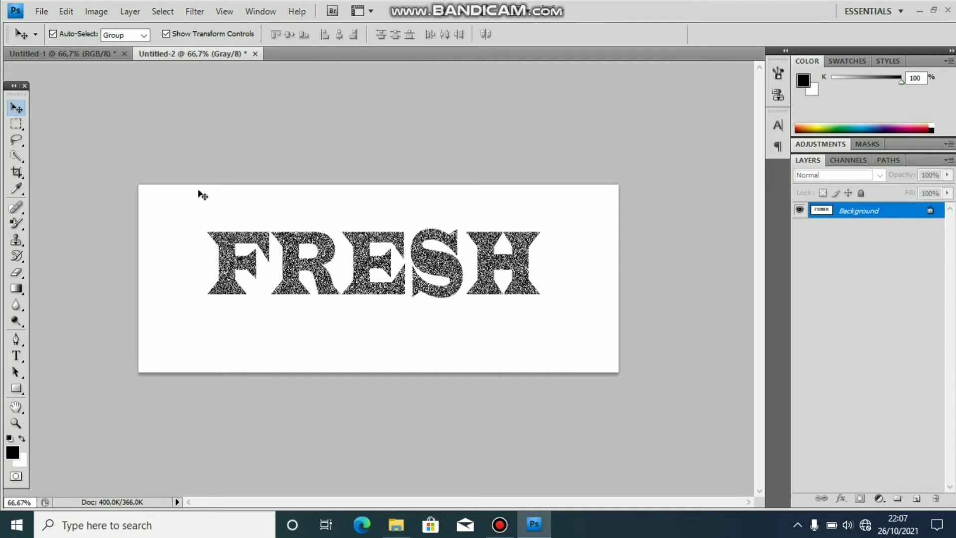
left_click(194, 11)
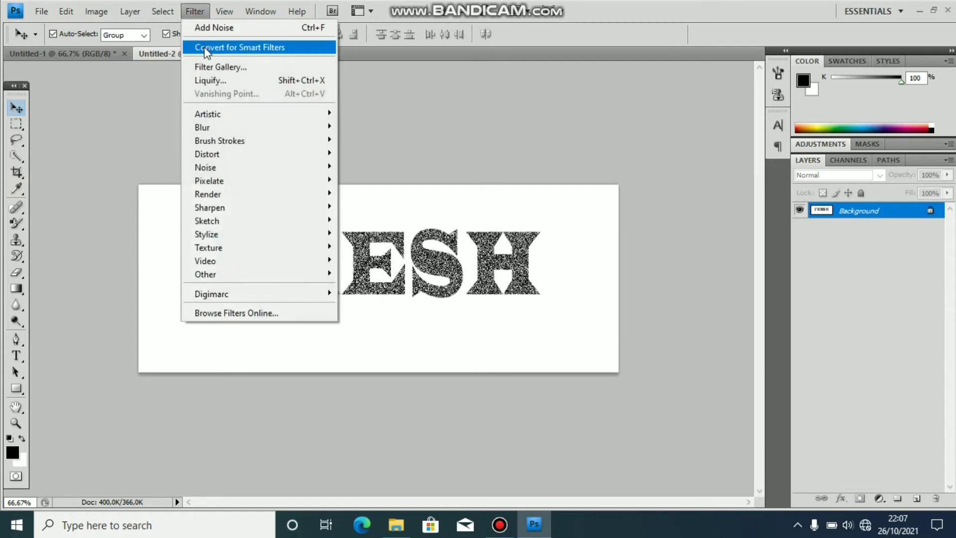
mouse_move(243, 185)
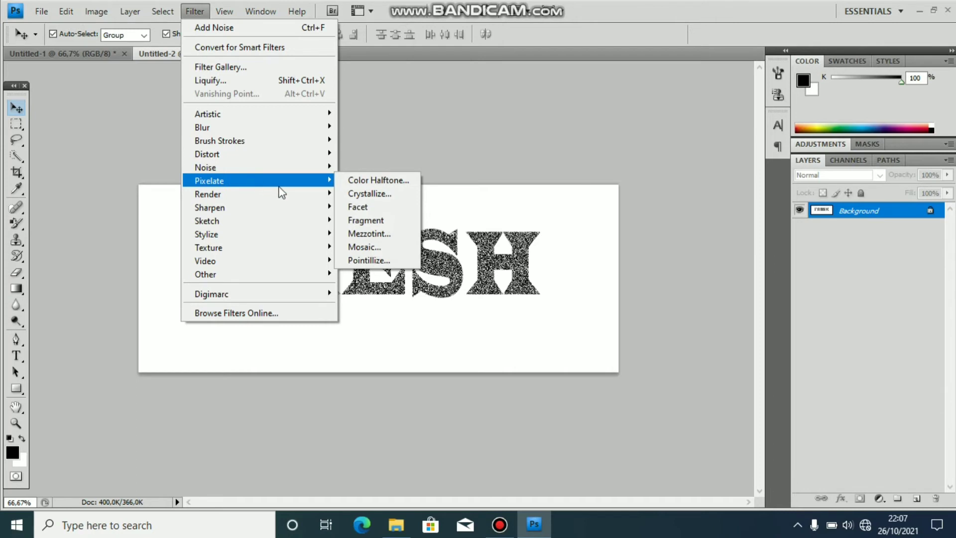
left_click(361, 193)
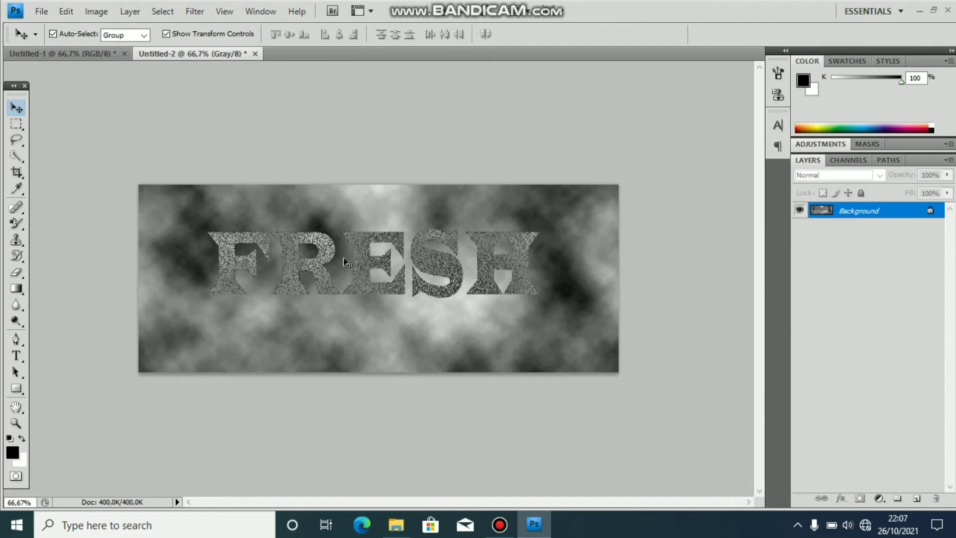
key("z")
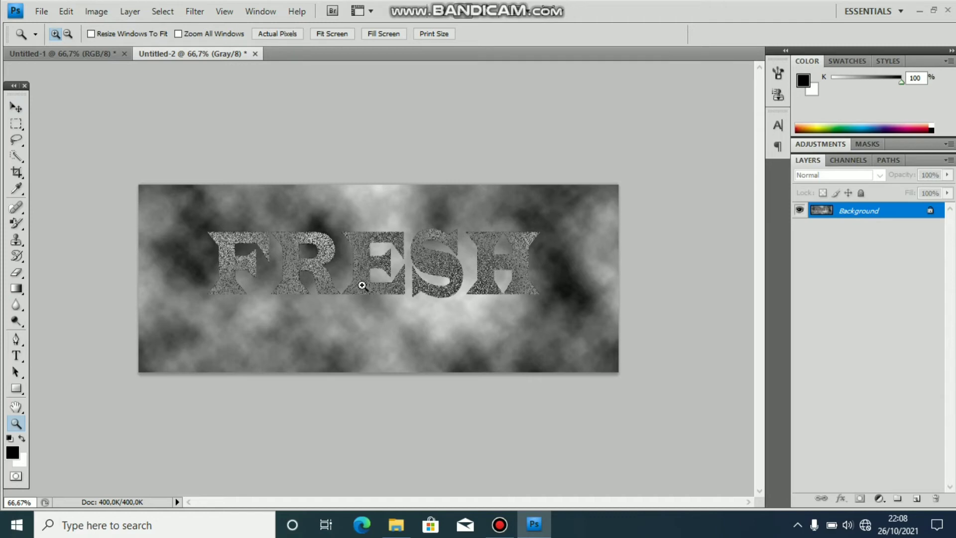
left_click(499, 525)
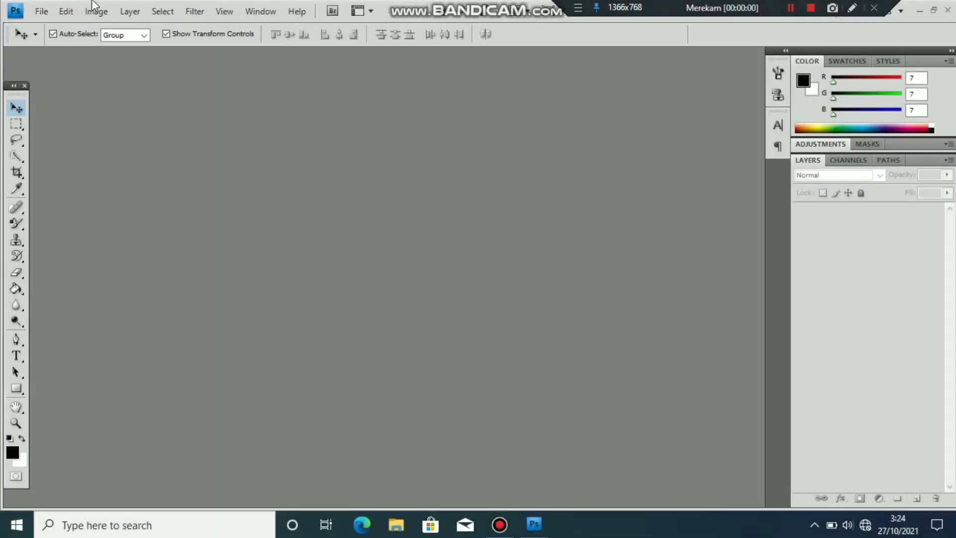
Step: Create a new 1000×600 px, 150 ppi RGB document named BLOOD
left_click(38, 16)
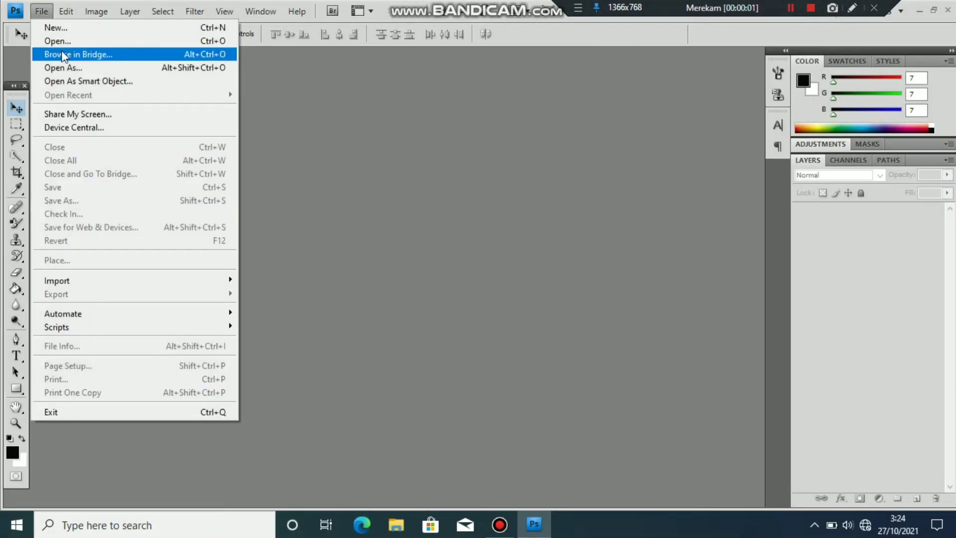
mouse_move(76, 11)
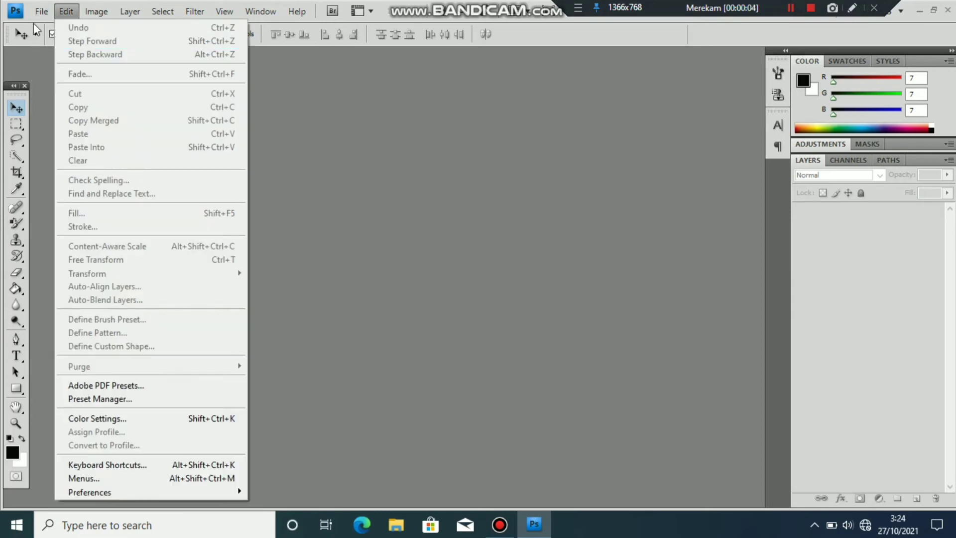
left_click(43, 24)
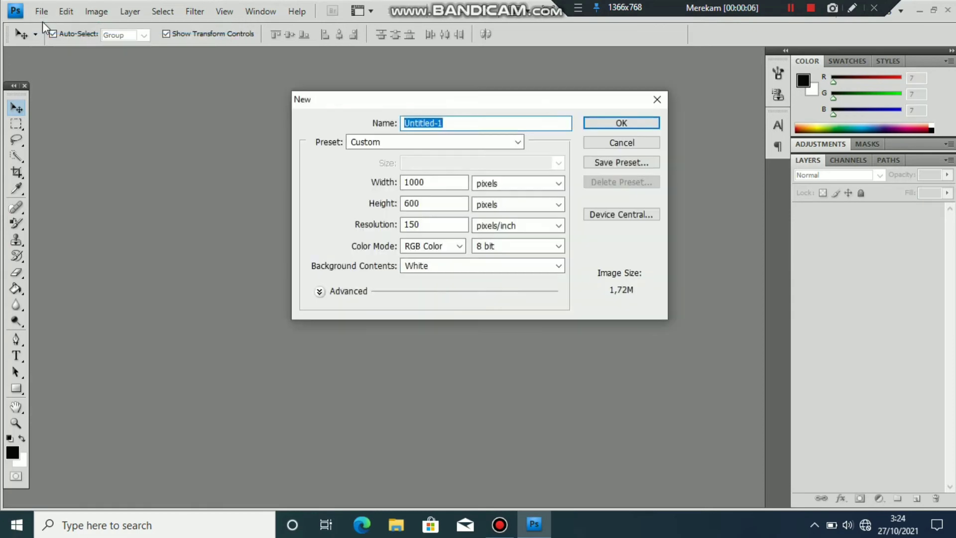
key("BackSpace")
type("BLOOD")
key("Return")
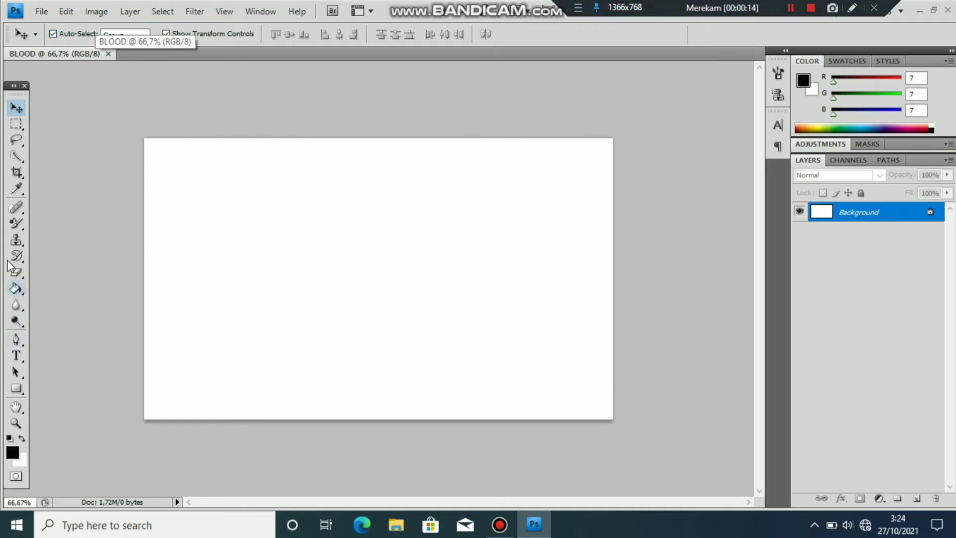
Step: Fill the whole canvas with black using the Paint Bucket
left_click(16, 288)
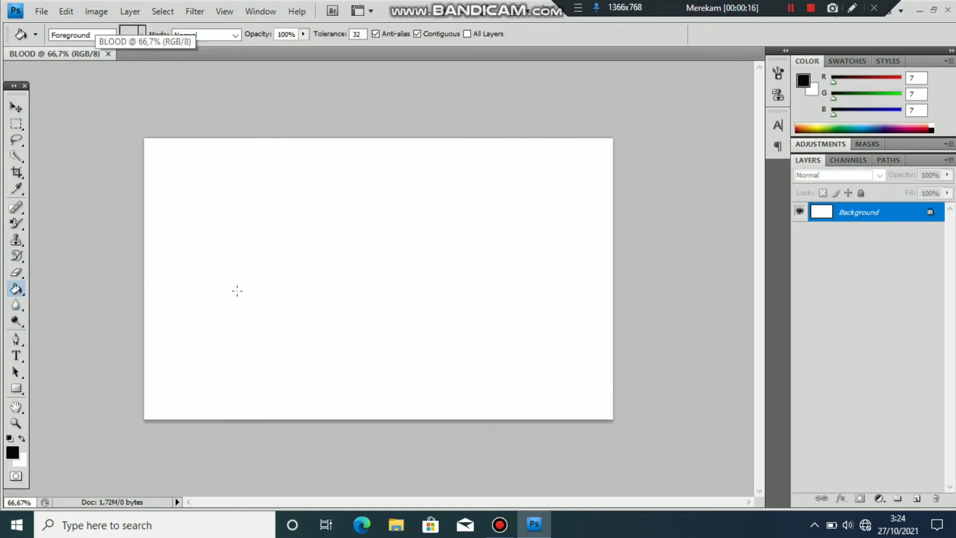
left_click(237, 291)
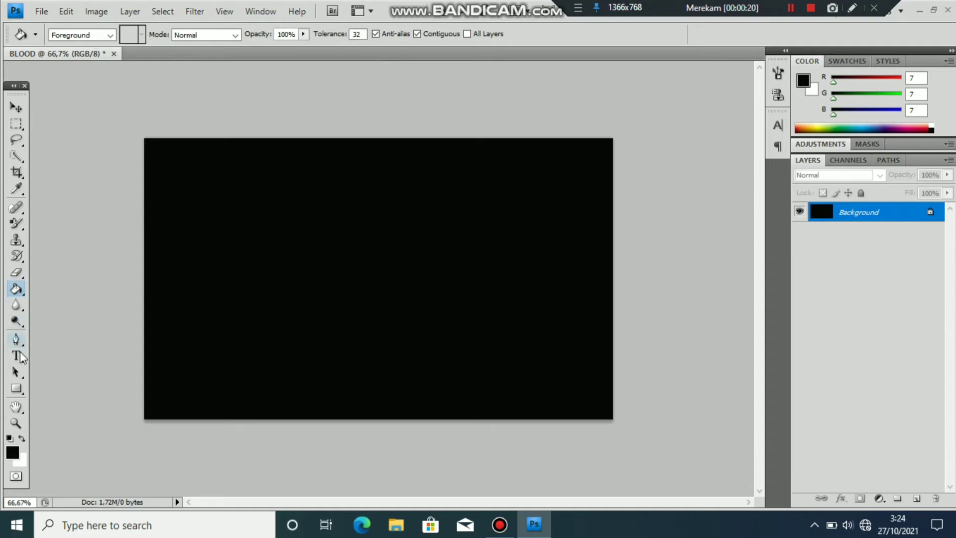
left_click(17, 357)
Step: Type the word BLOOD on the canvas and move it toward the centre
left_click(320, 300)
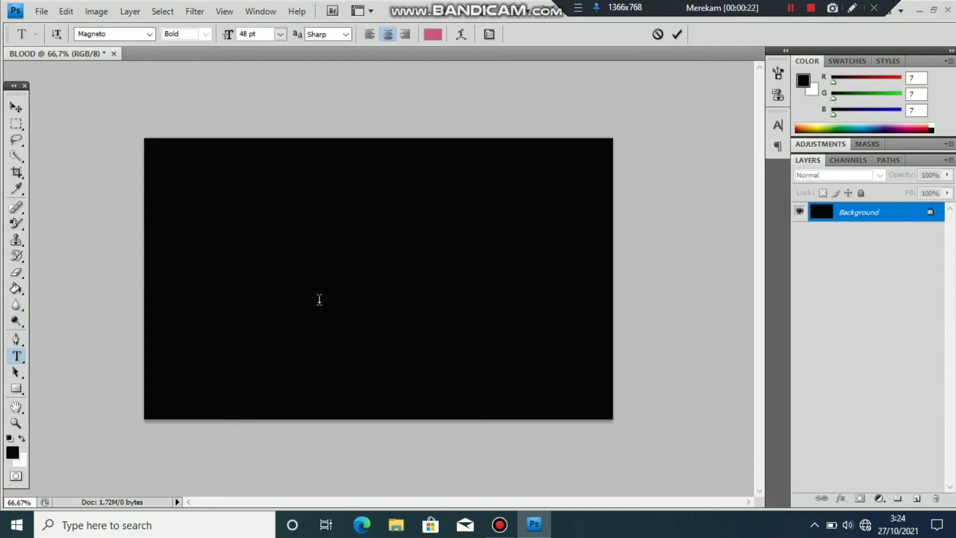
type("B")
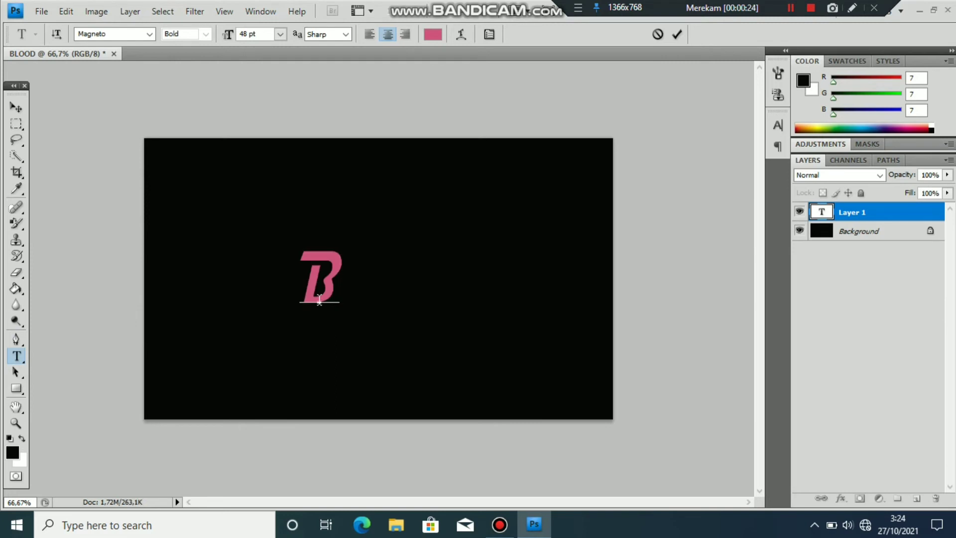
type("LOD")
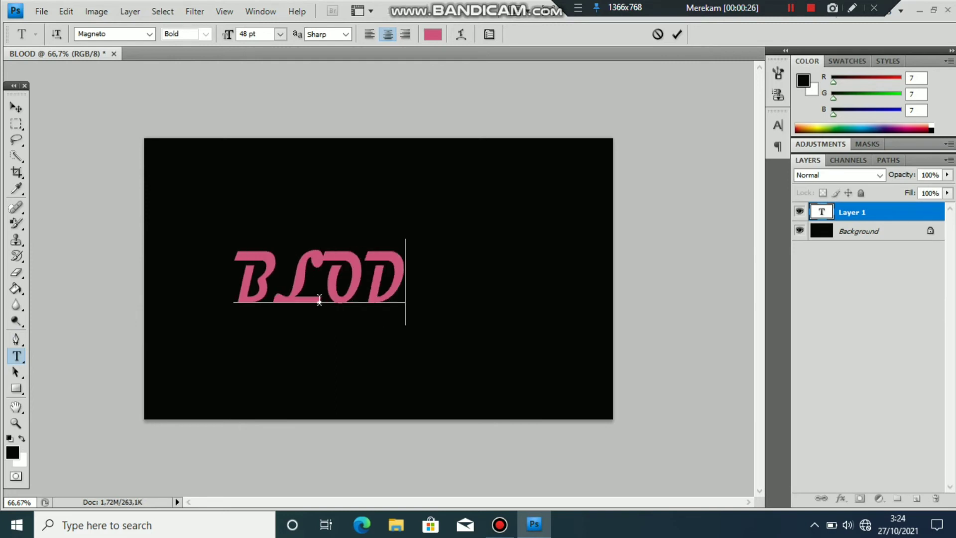
key("BackSpace")
type("OD")
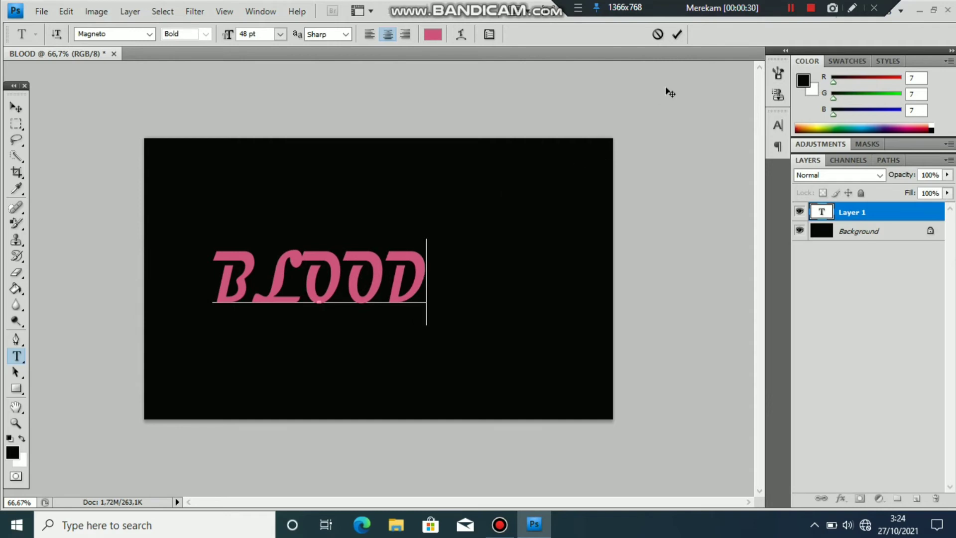
left_click(677, 33)
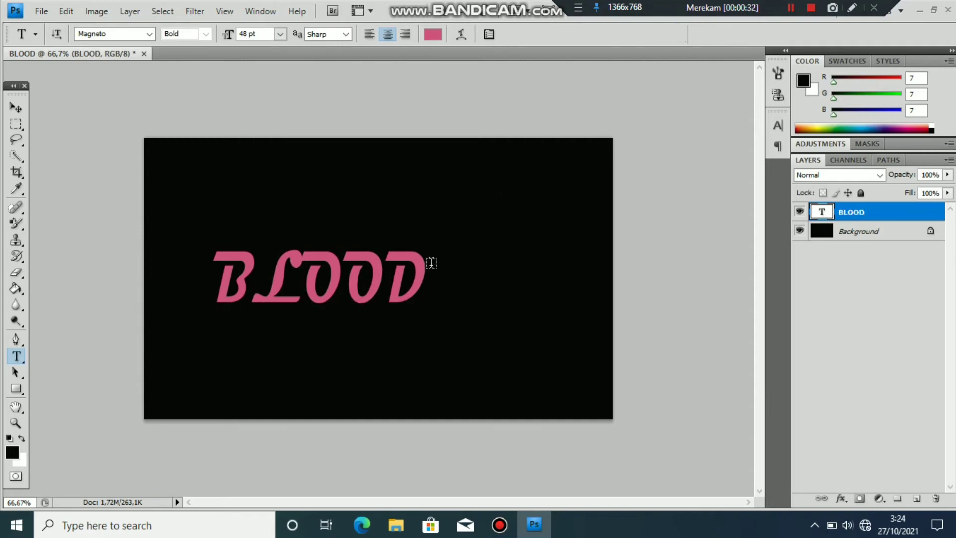
left_click(20, 105)
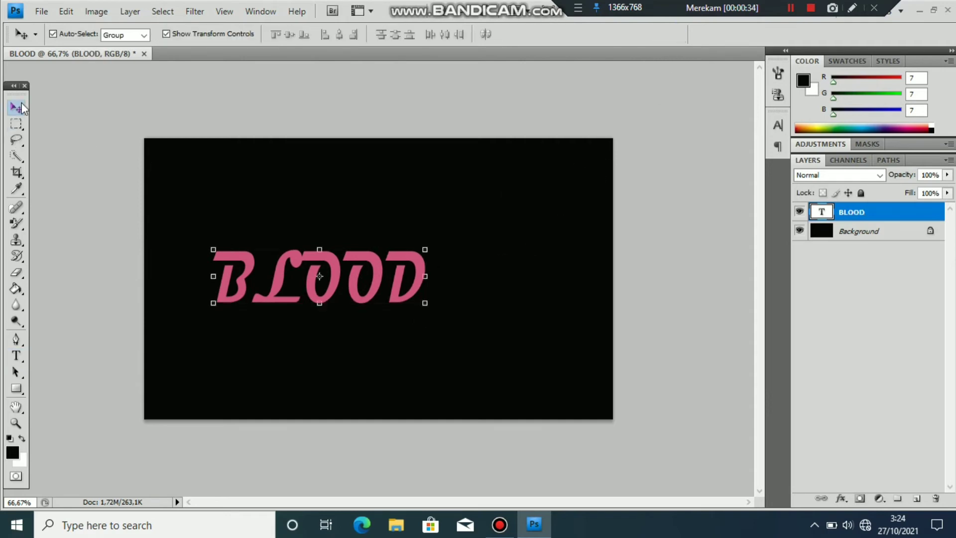
left_click_drag(329, 260, 431, 262)
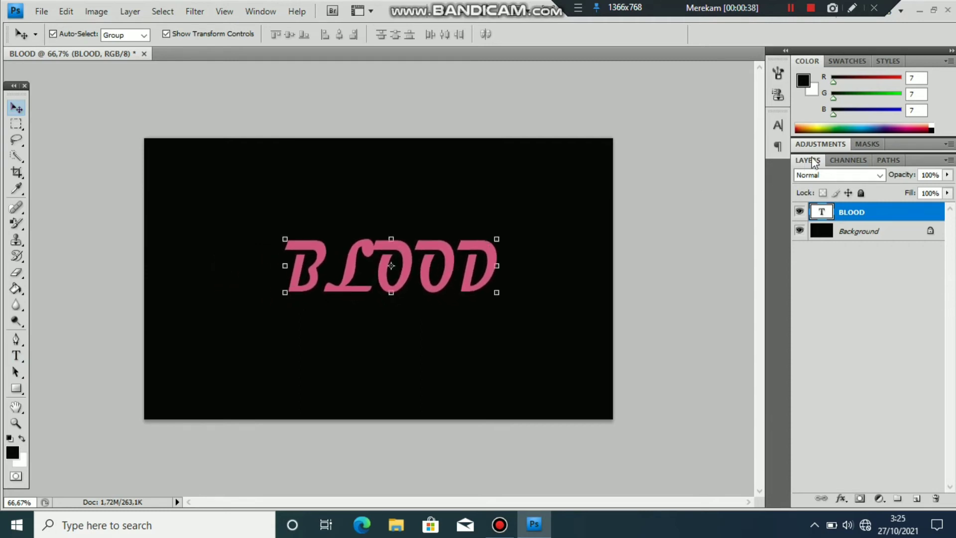
Step: Set the text to Goudy Old Style with faux bold at 70 pt
left_click(782, 125)
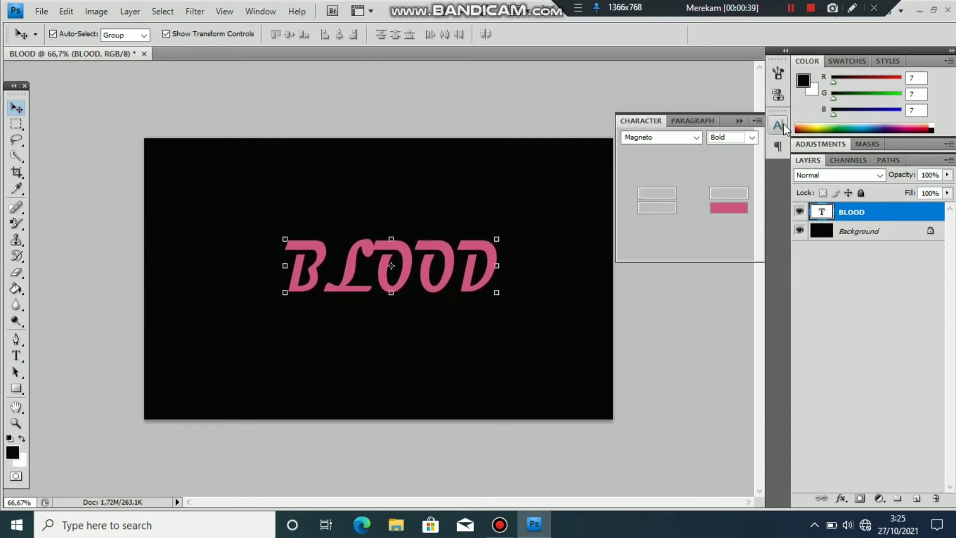
left_click(665, 137)
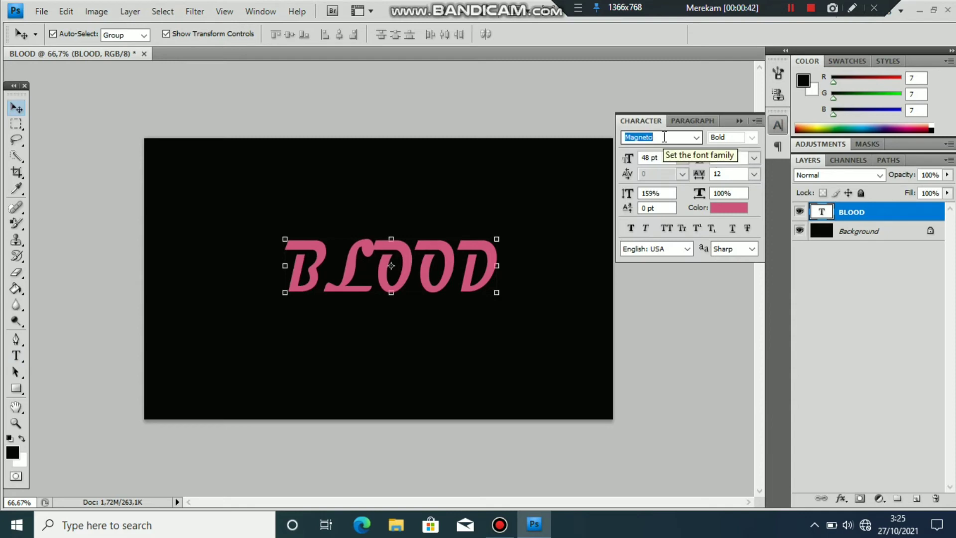
type("Goudy Old Style")
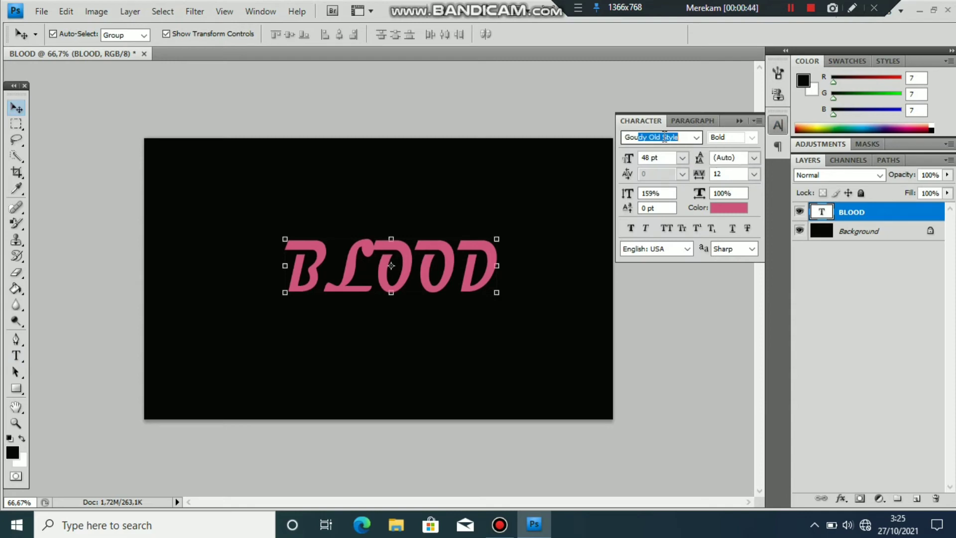
key("Return")
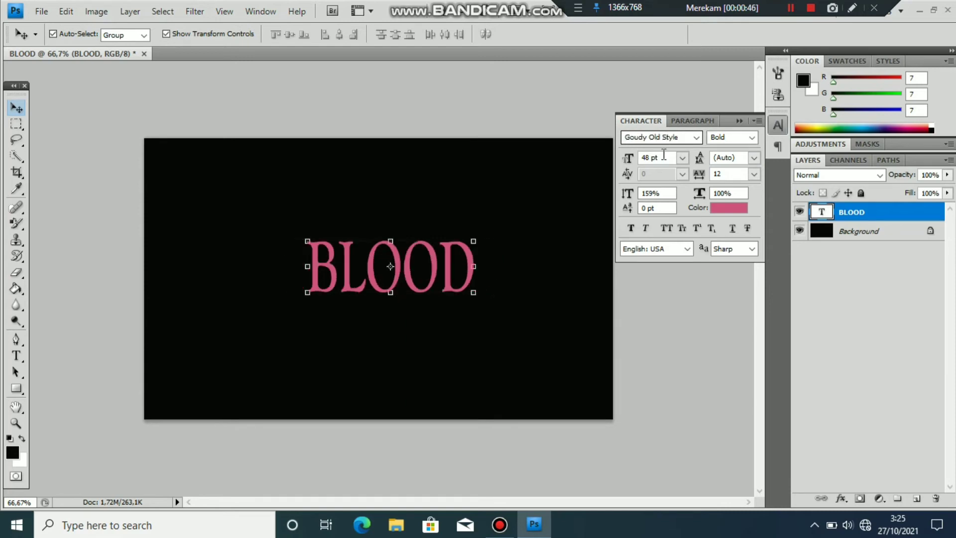
left_click(631, 229)
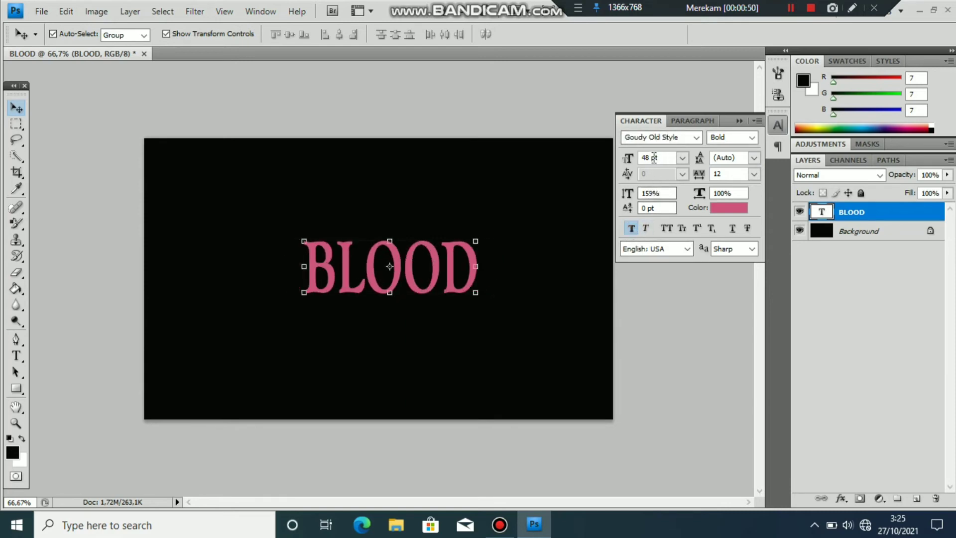
left_click(651, 158)
key("BackSpace")
key("BackSpace")
type("70")
Step: Change the BLOOD text colour to a bright pure red
left_click(719, 211)
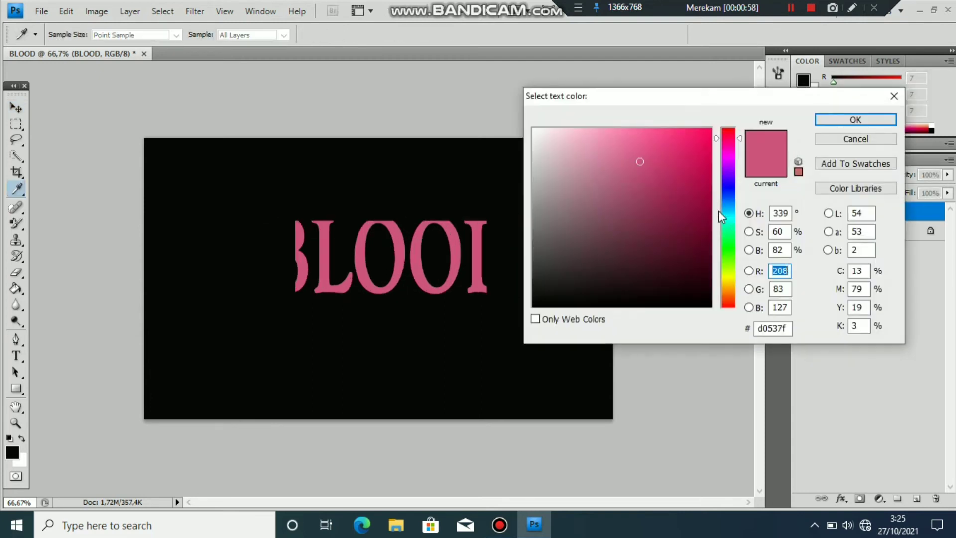
left_click(727, 131)
left_click(708, 135)
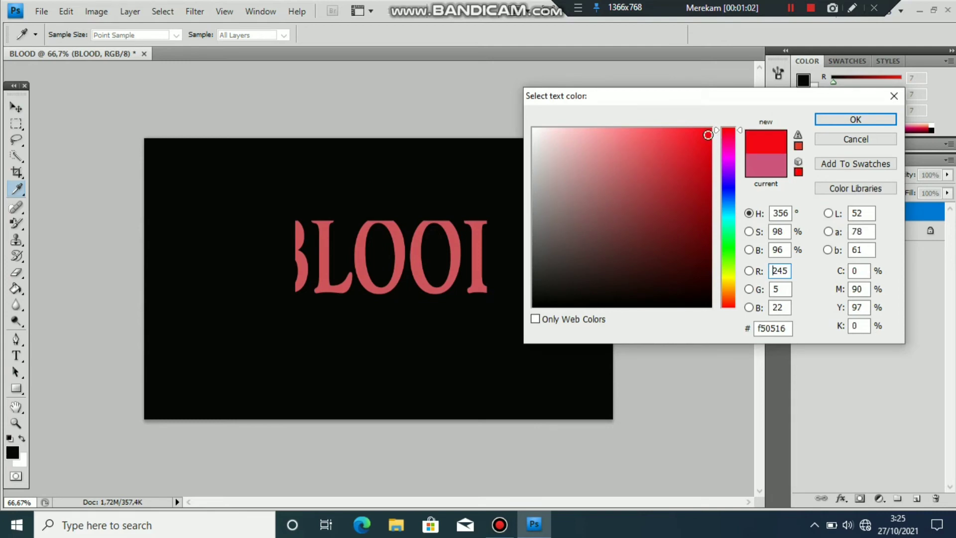
mouse_move(708, 135)
left_mouse_down()
mouse_move(694, 145)
mouse_move(713, 124)
left_mouse_up()
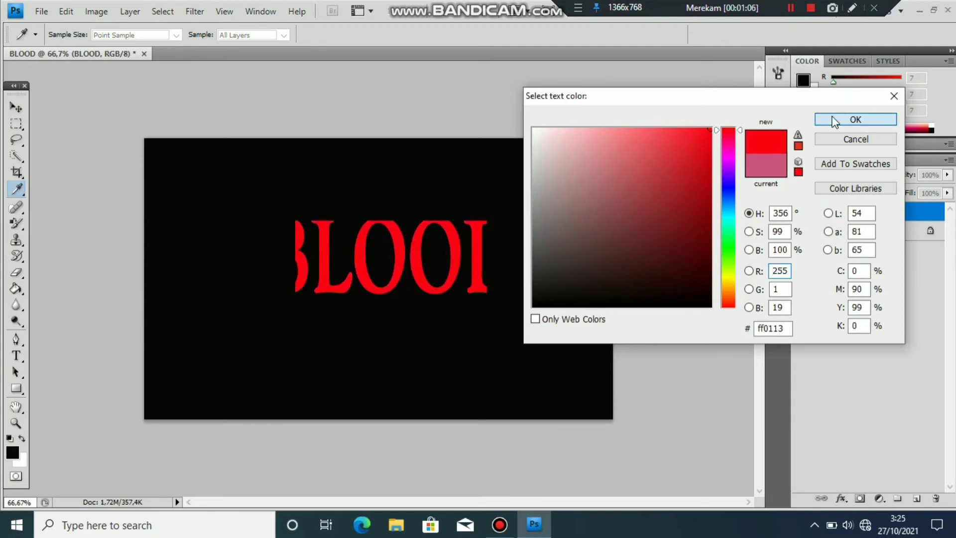
left_click(829, 119)
left_click(775, 128)
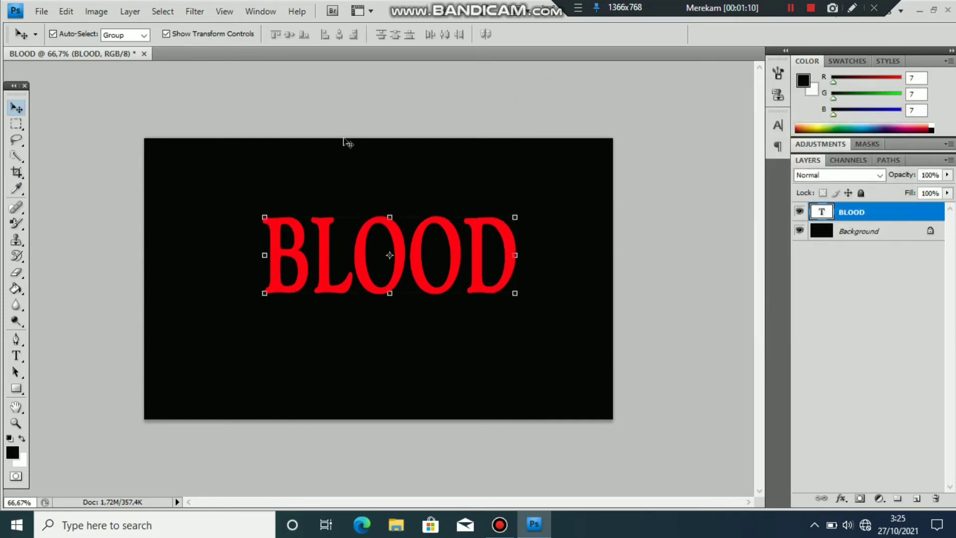
Step: Nudge BLOOD slightly left to centre it, then rotate the canvas 90° clockwise
left_click_drag(309, 242, 294, 244)
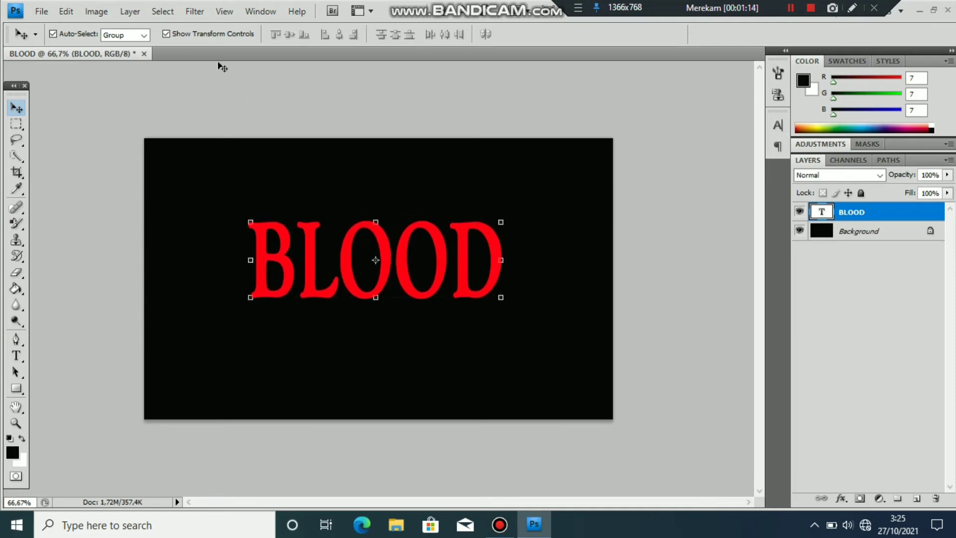
left_click(96, 12)
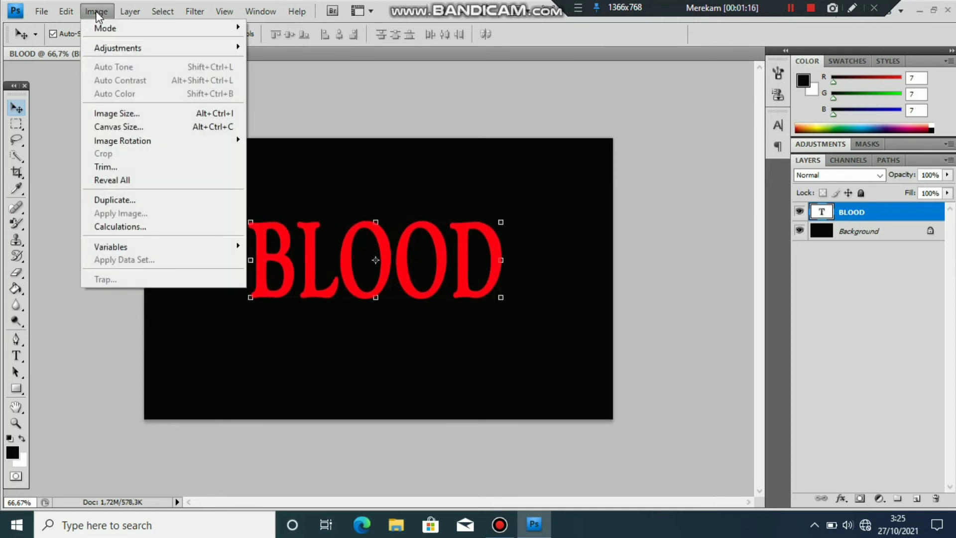
mouse_move(141, 139)
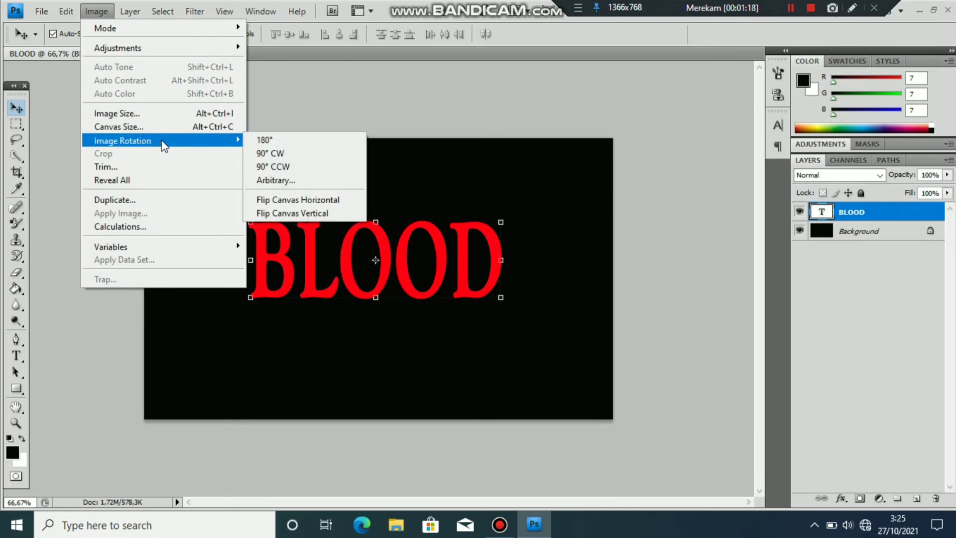
left_click(271, 155)
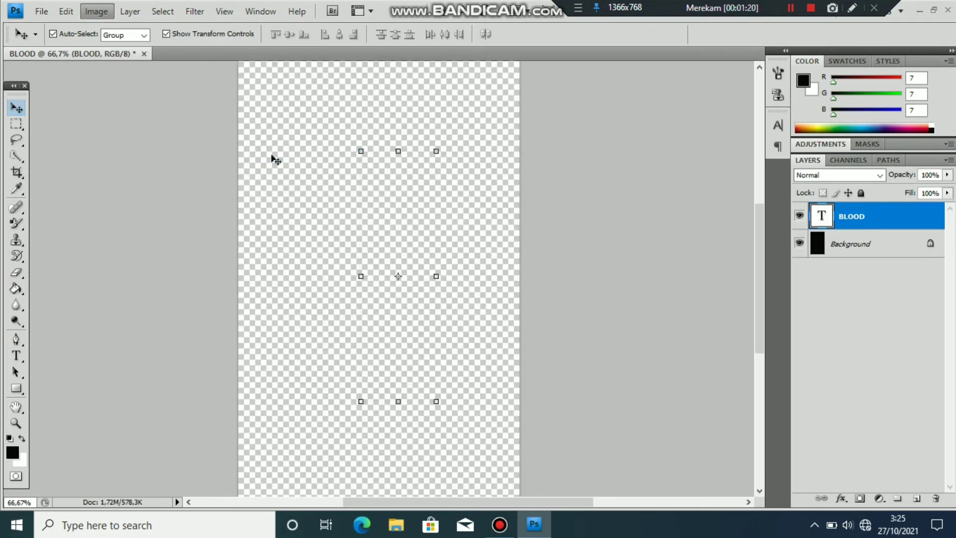
Step: Rasterize the BLOOD text and apply the Stylize > Wind filter
left_click(193, 9)
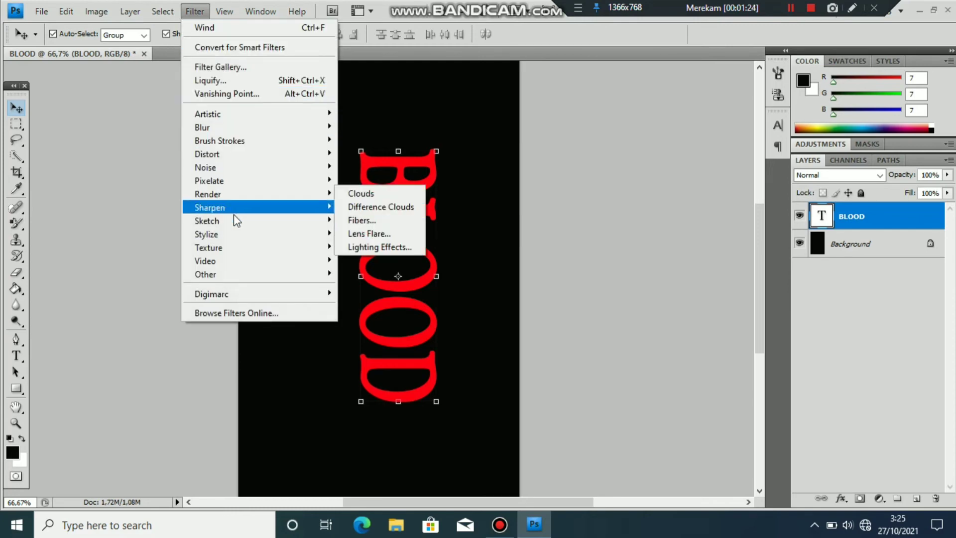
mouse_move(238, 233)
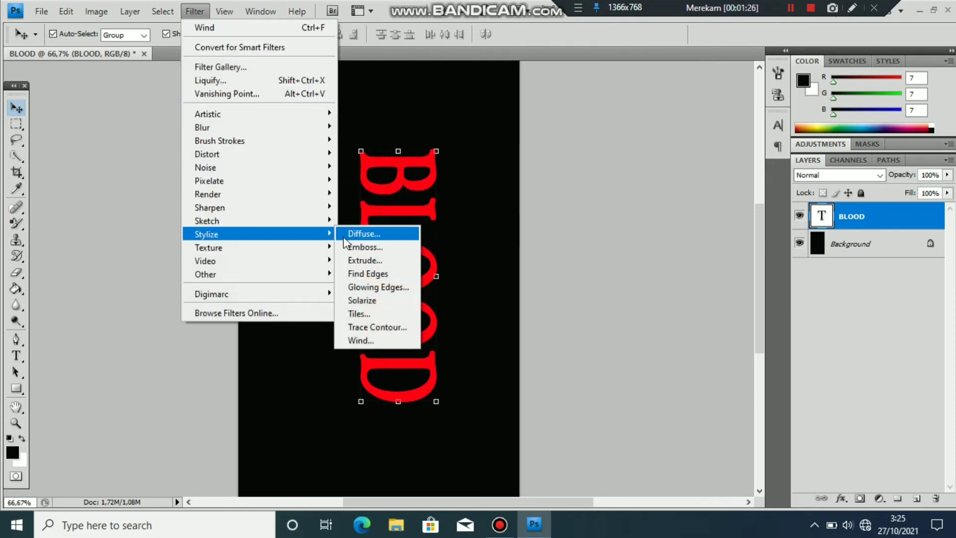
left_click(355, 340)
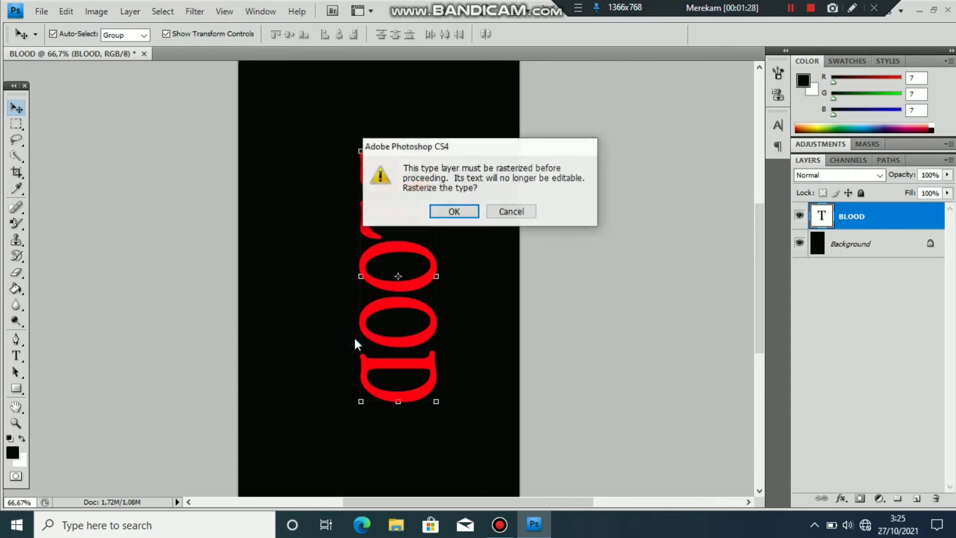
key("Return")
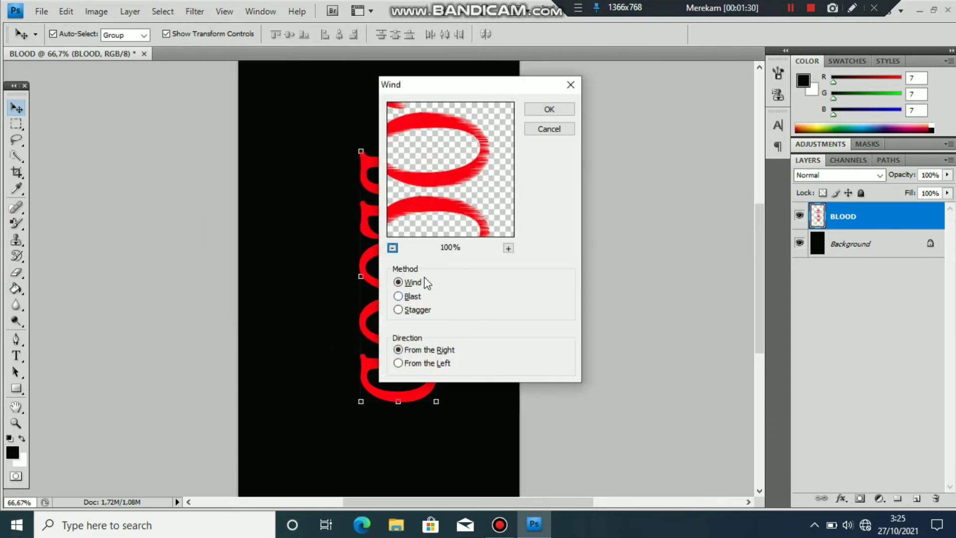
left_click(564, 110)
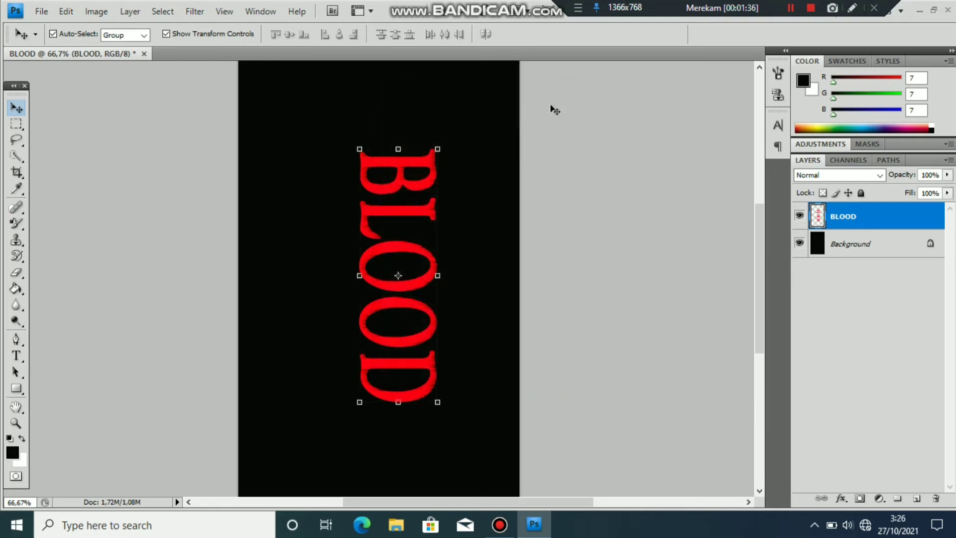
Step: Reapply the Wind filter twice more to lengthen the streaks
left_click(196, 13)
left_click(202, 23)
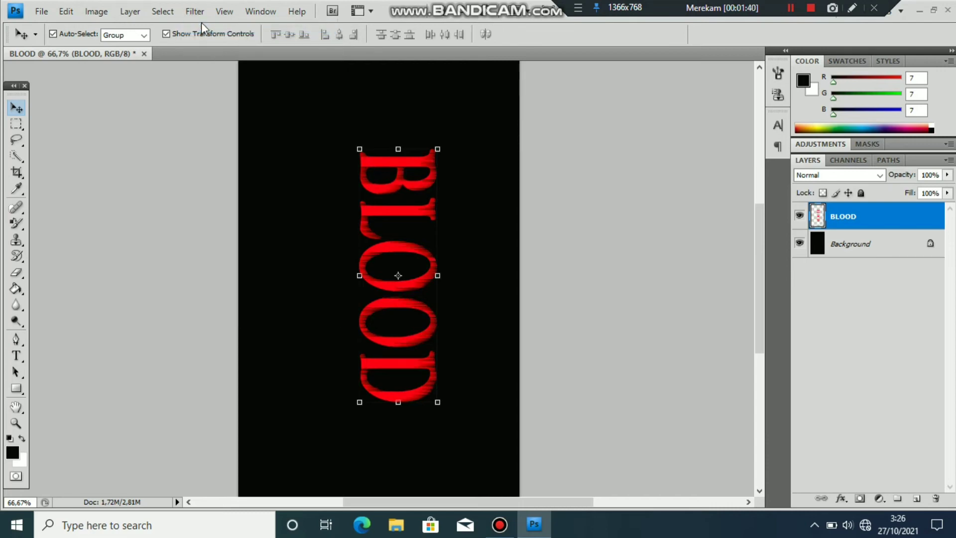
left_click(196, 13)
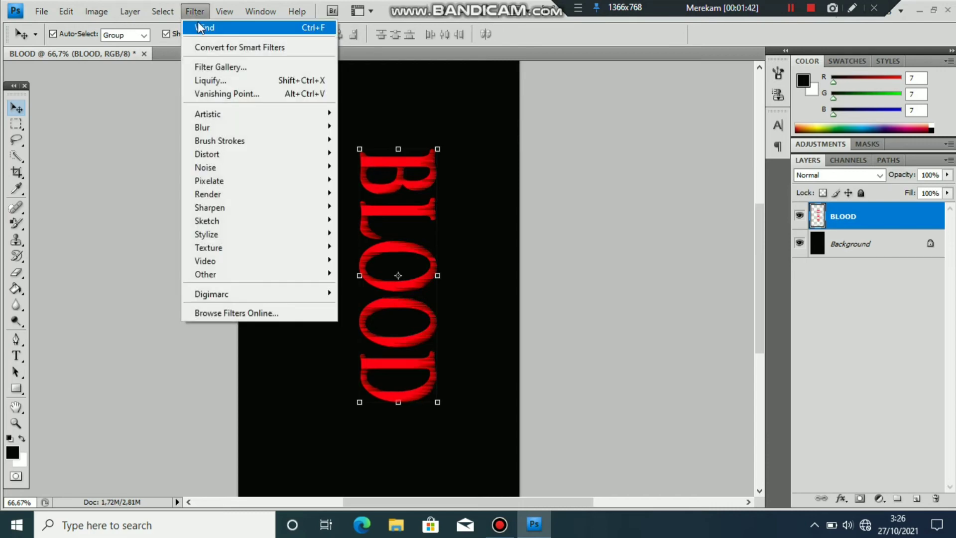
left_click(199, 24)
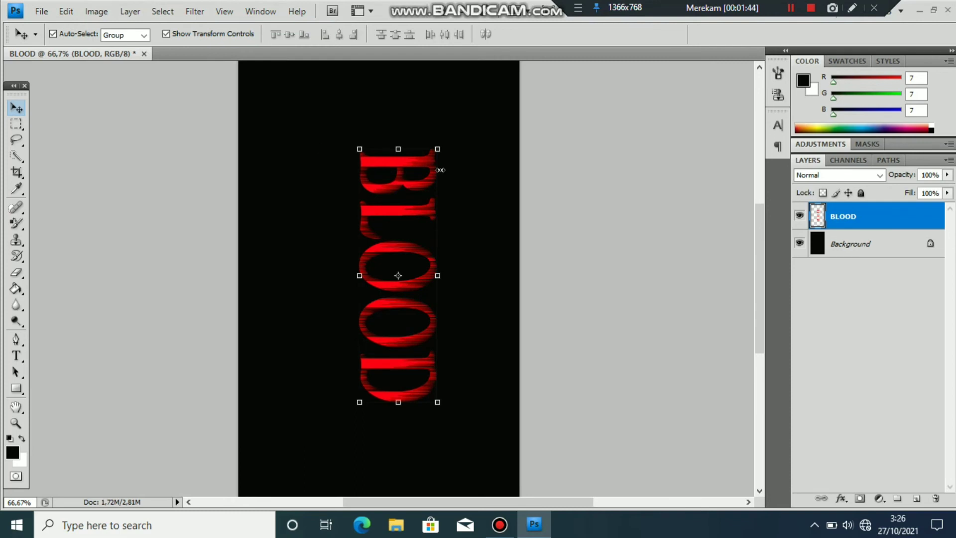
Step: Rotate the canvas 90° counter-clockwise so BLOOD reads horizontally again
left_click(96, 11)
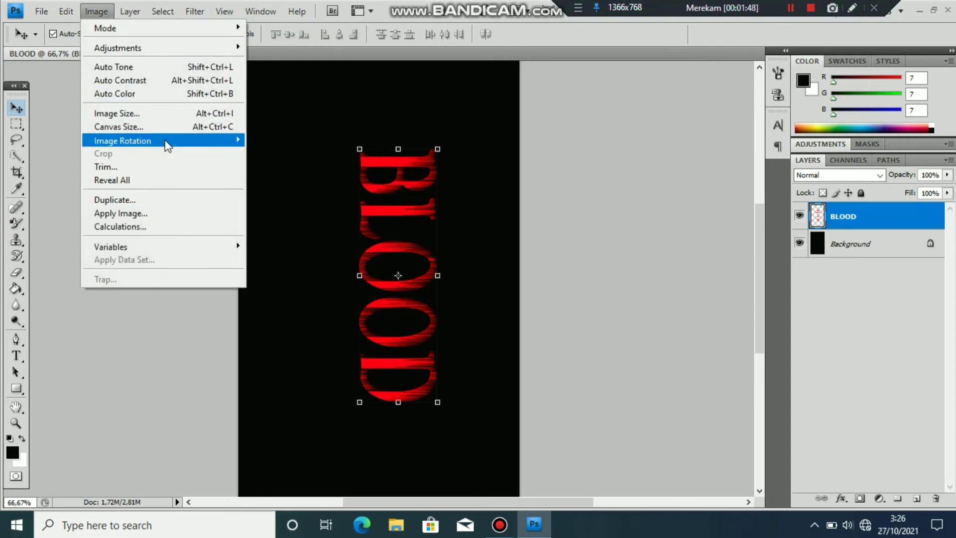
mouse_move(167, 146)
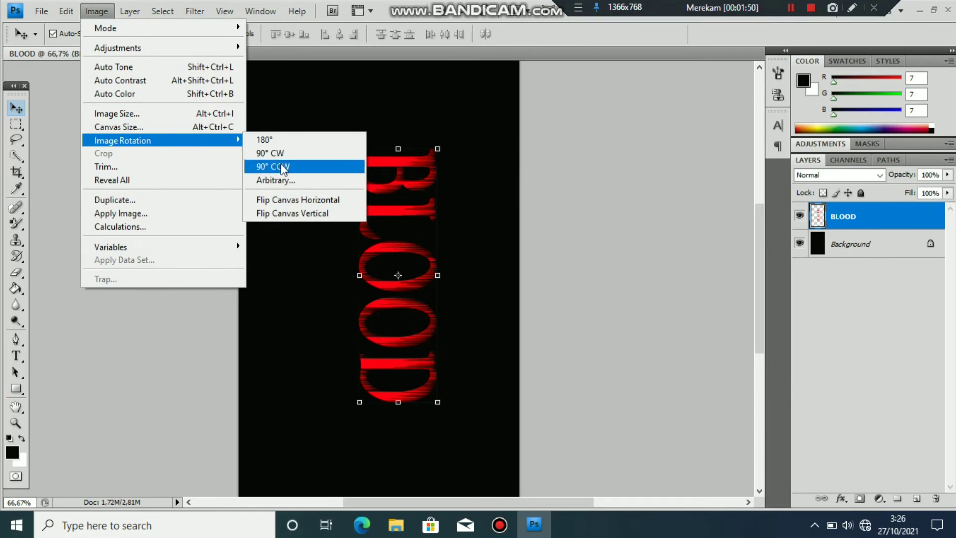
left_click(280, 165)
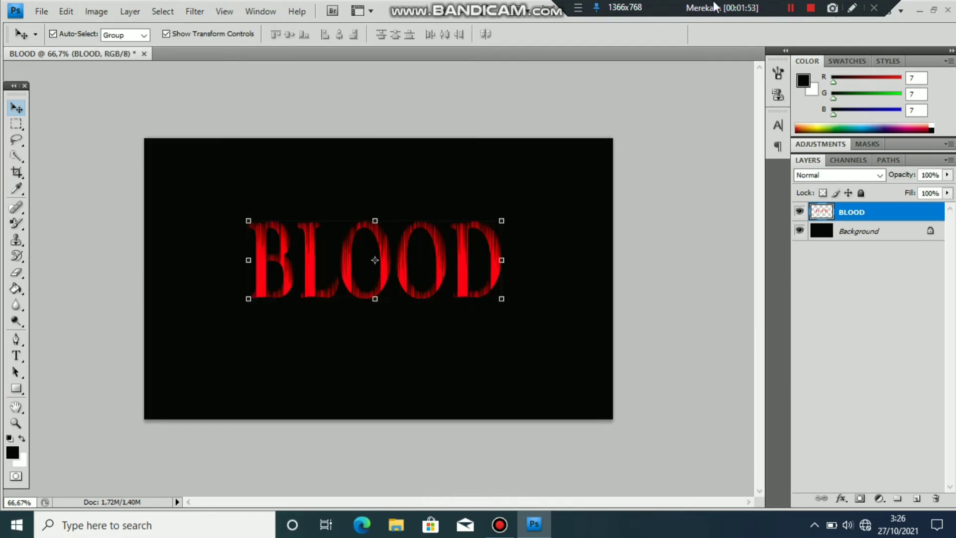
left_click(795, 12)
Step: Browse the Filter menu's Blur and Distort submenus without applying, then show the RGB, Red, Green, Blue channels
left_click(793, 11)
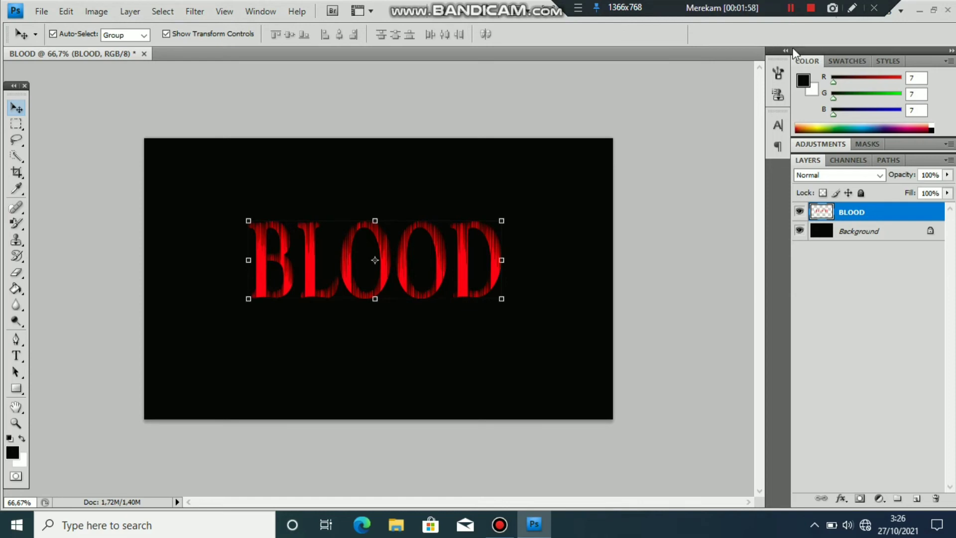
left_click(791, 9)
left_click(792, 8)
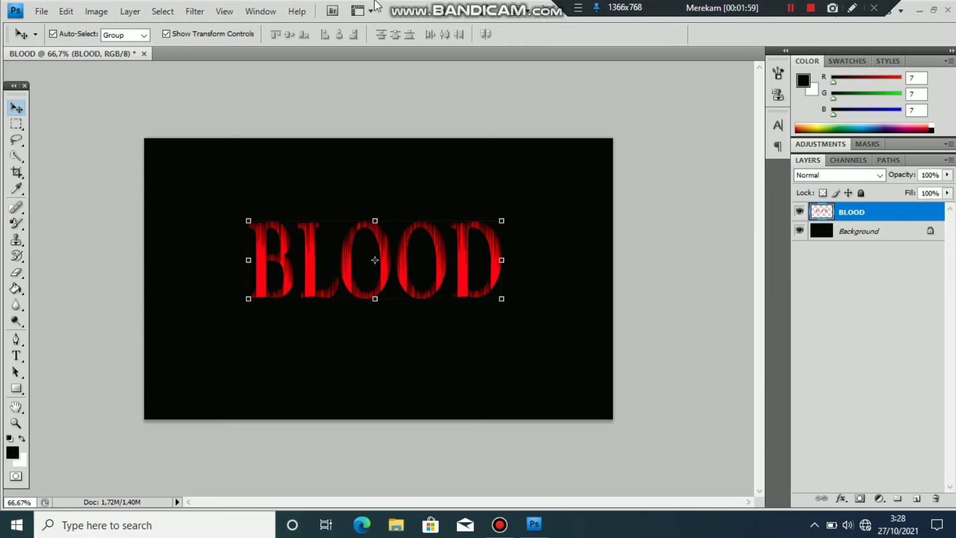
left_click(185, 14)
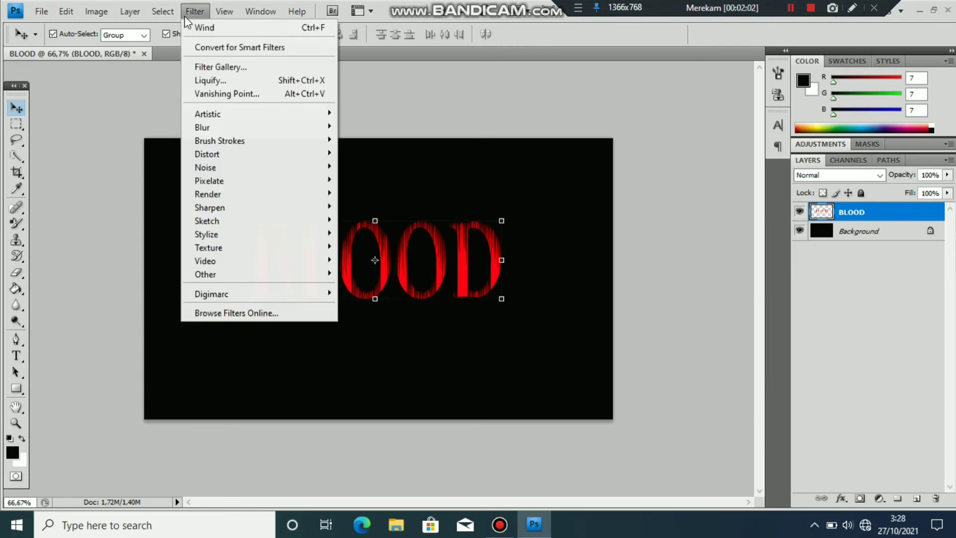
mouse_move(222, 122)
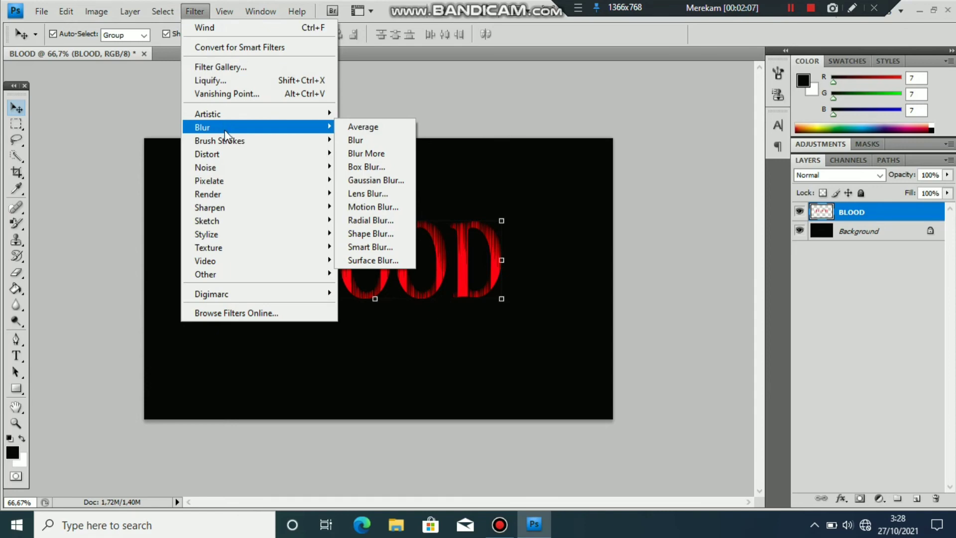
mouse_move(255, 157)
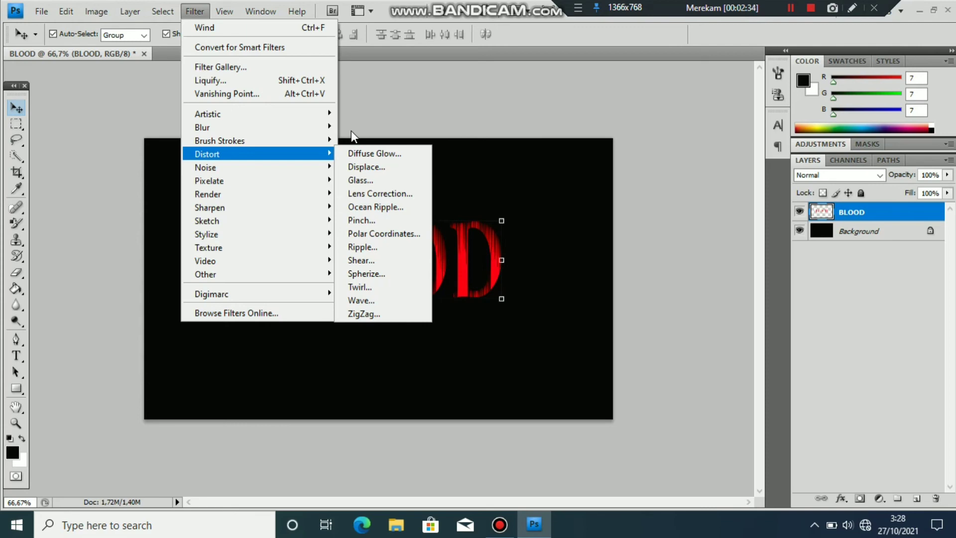
left_click(377, 123)
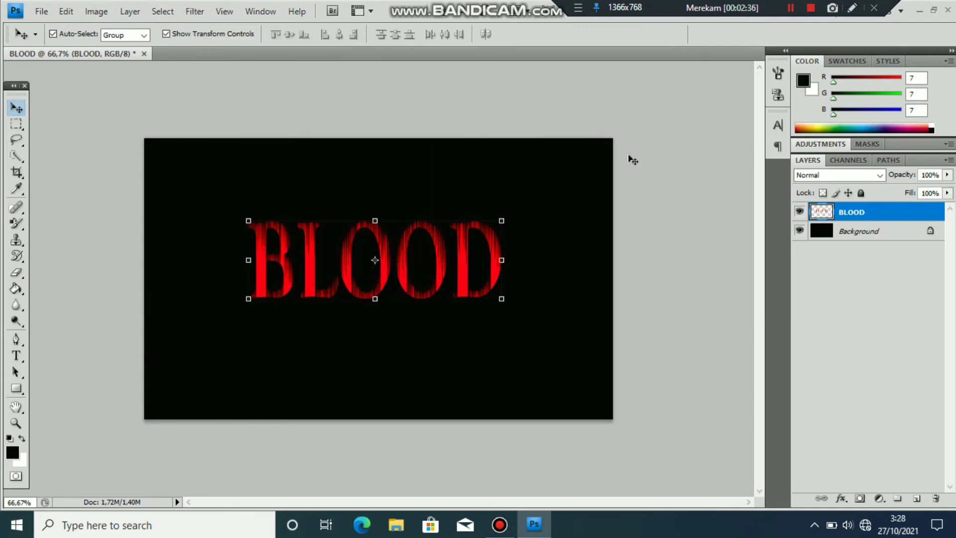
left_click(838, 163)
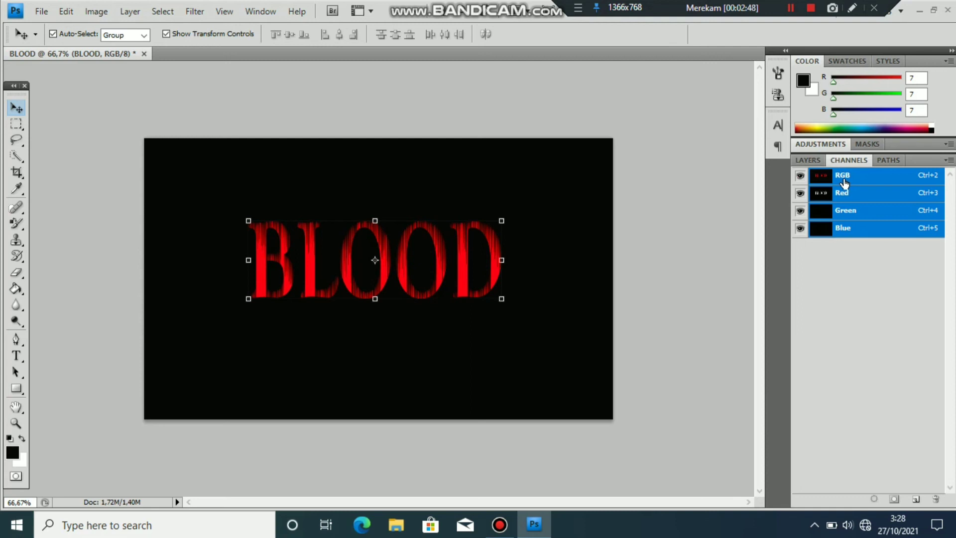
Step: Create a new Alpha 1 channel and fill it entirely with white using the Paint Bucket
left_click(916, 502)
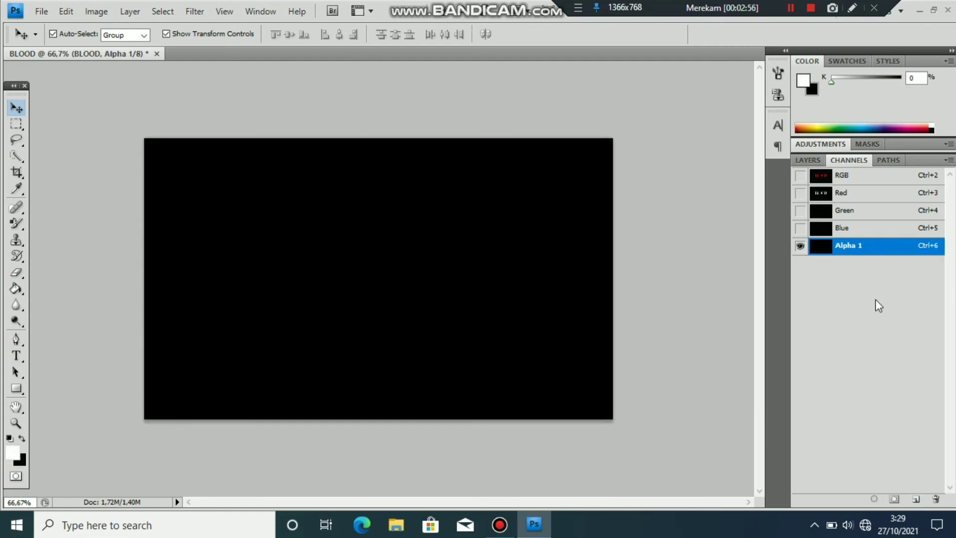
right_click(865, 245)
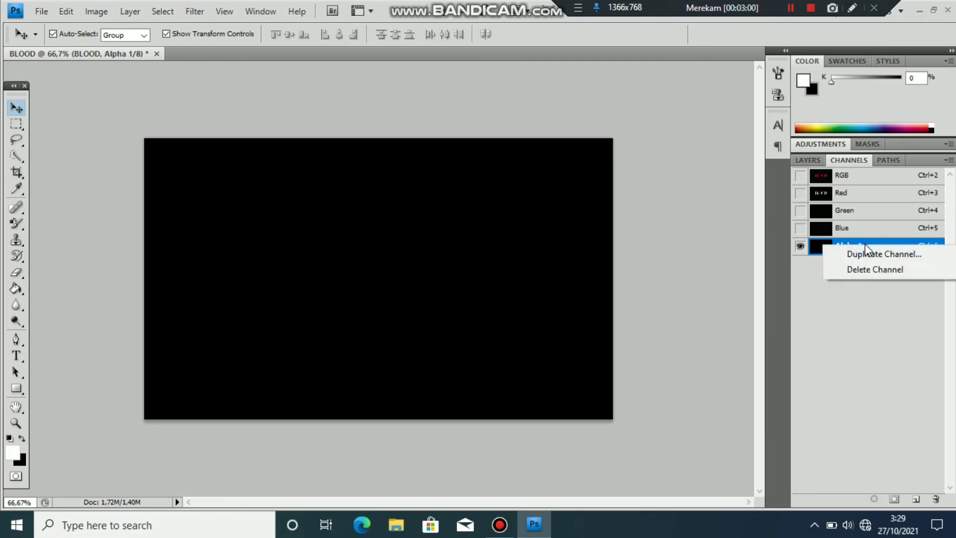
left_click(837, 307)
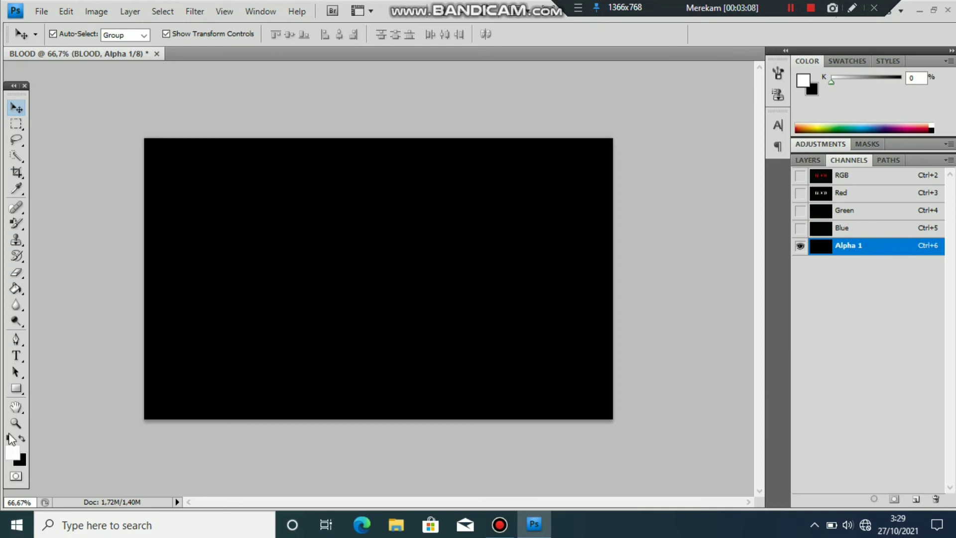
left_click(15, 290)
left_click(233, 329)
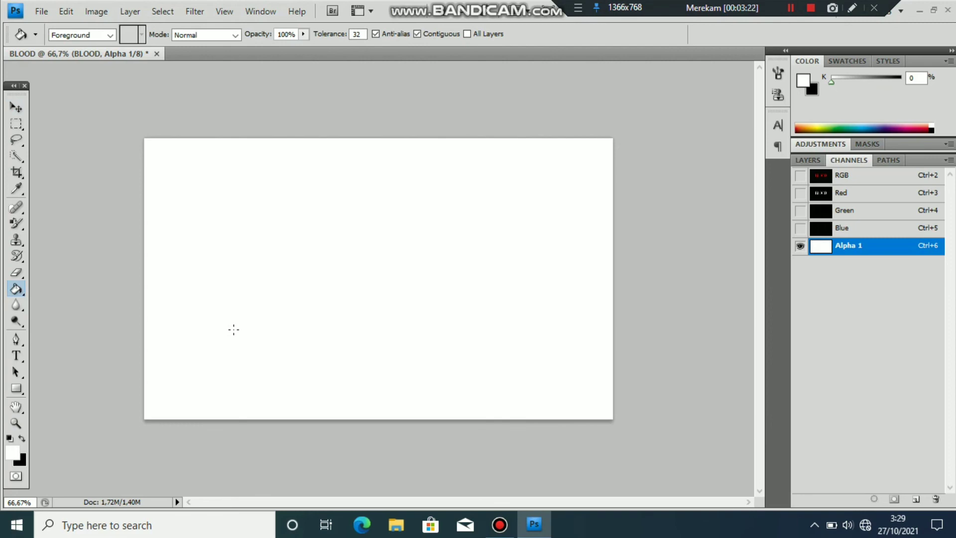
Step: Fill Alpha 1 with the foreground colour via Edit > Fill, then select the RGB channel
left_click(67, 11)
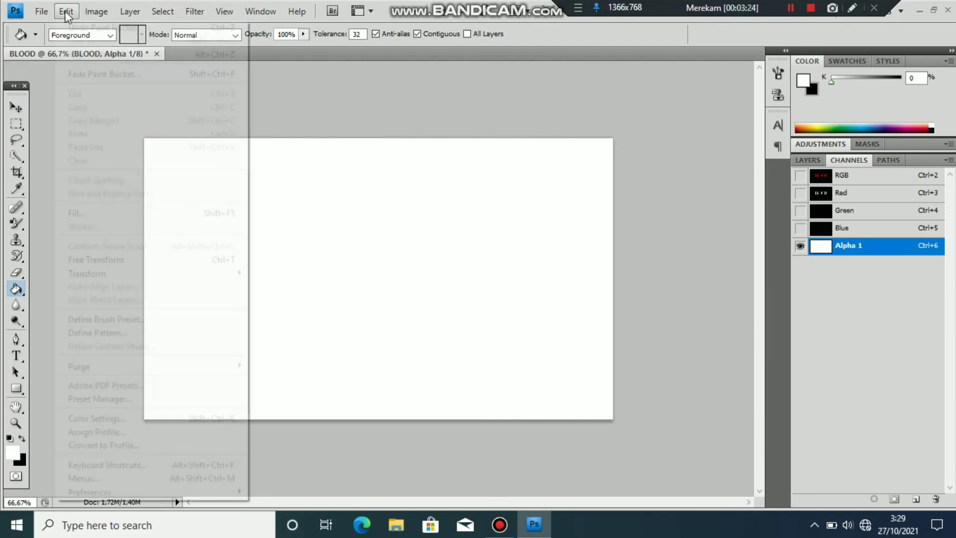
left_click(149, 213)
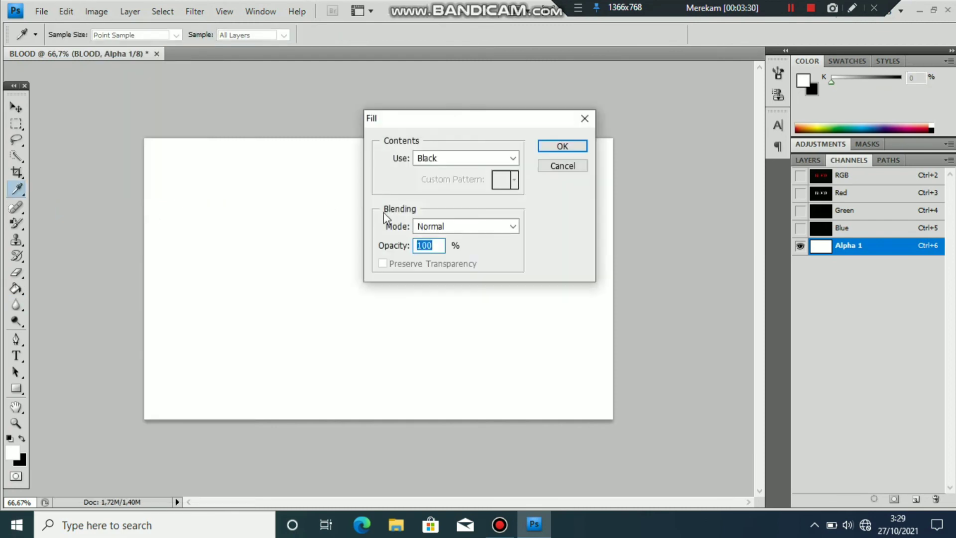
left_click(513, 159)
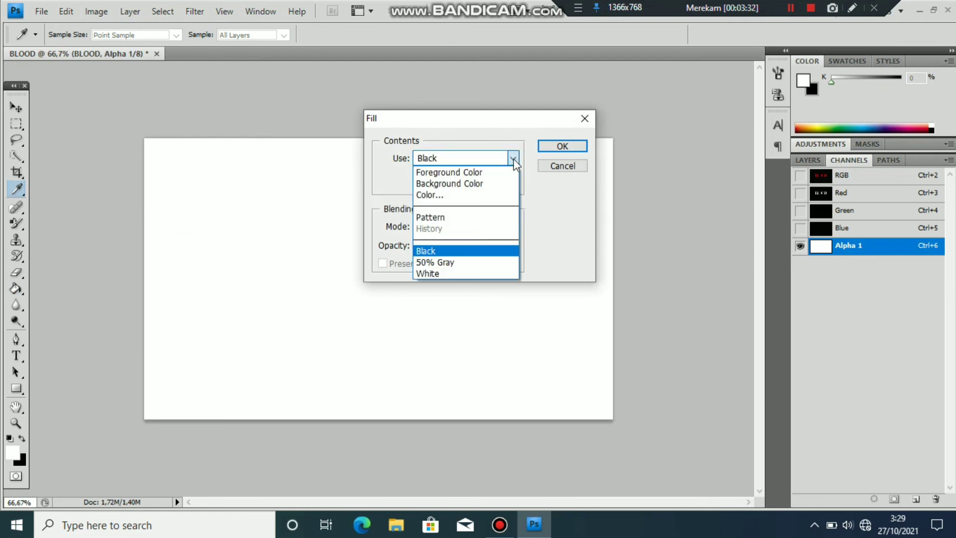
key("Escape")
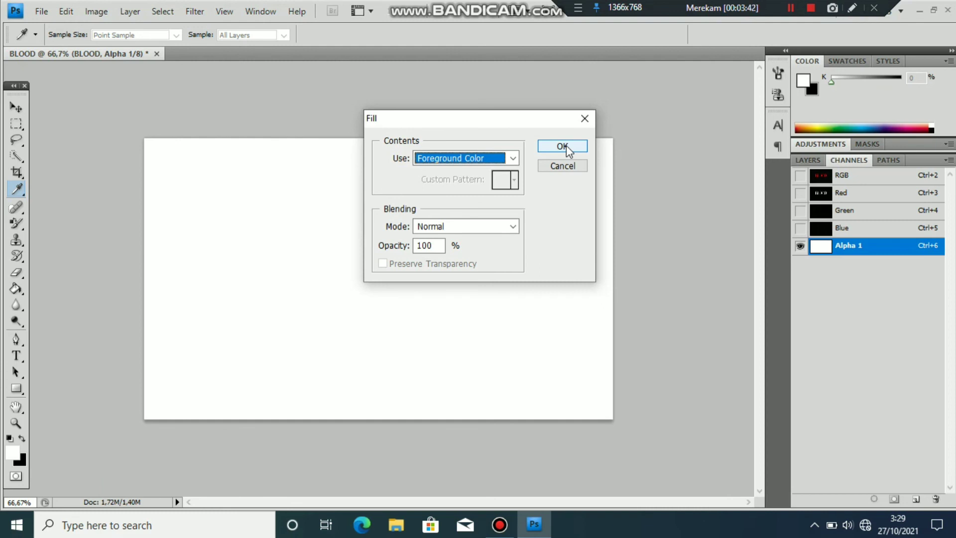
key("g")
left_click(569, 149)
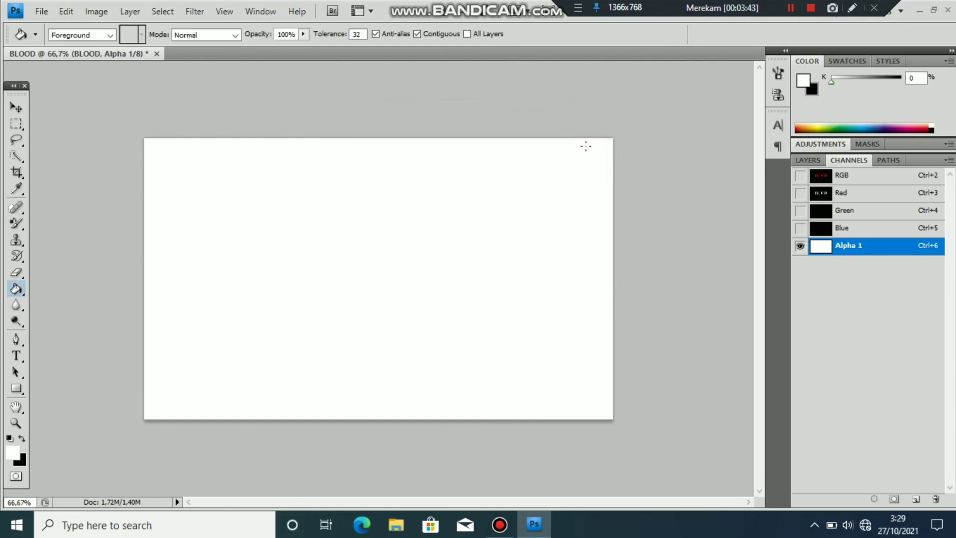
left_click(846, 173)
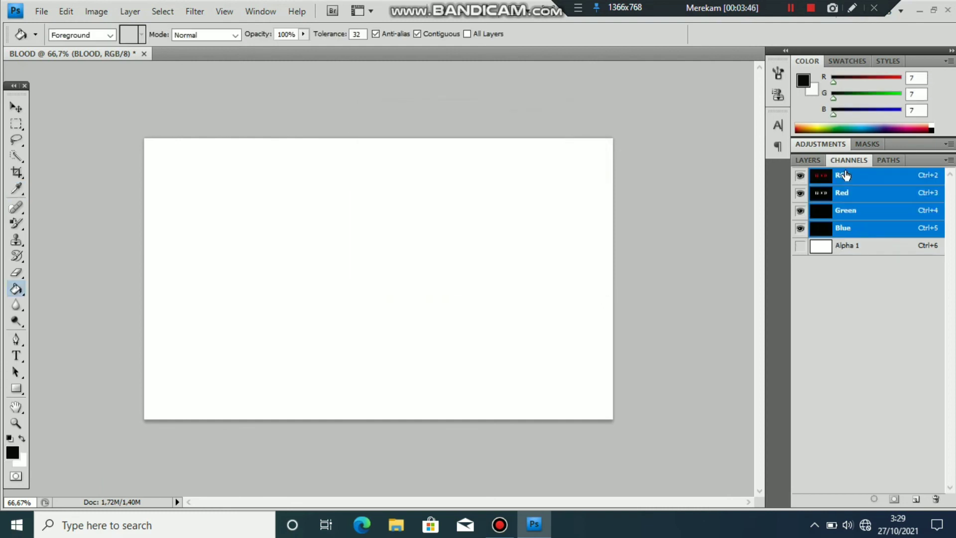
Step: Show the BLOOD and Background layers, then browse the Filter menu and close it without applying
left_click(807, 161)
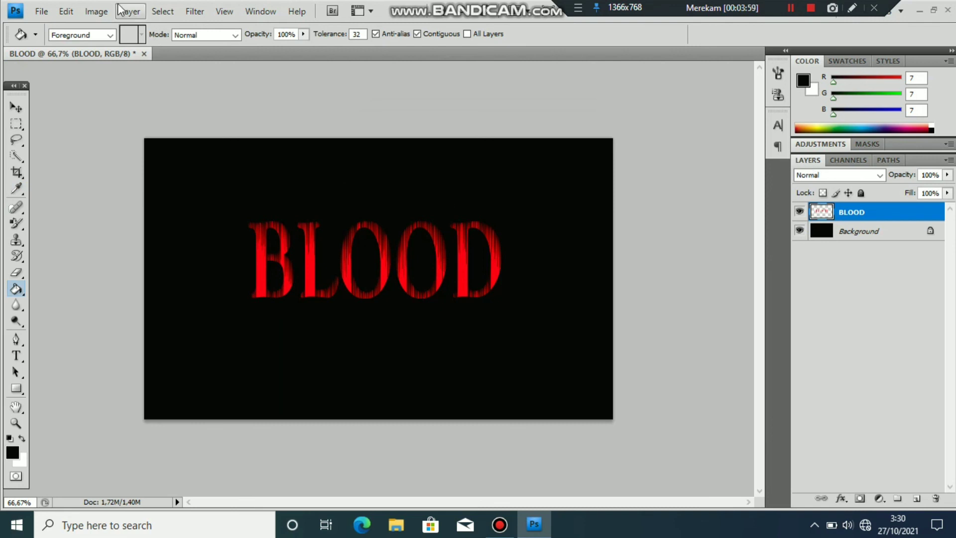
left_click(195, 19)
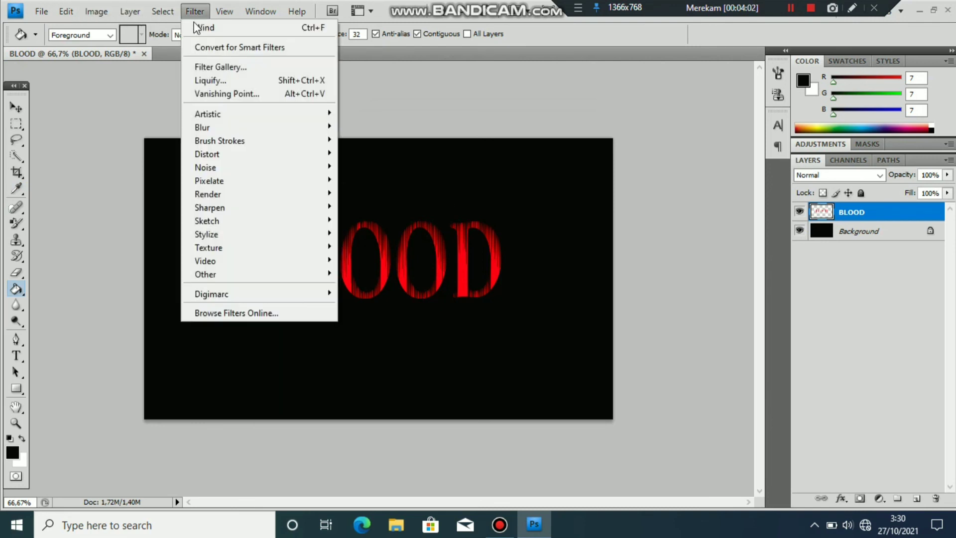
mouse_move(234, 220)
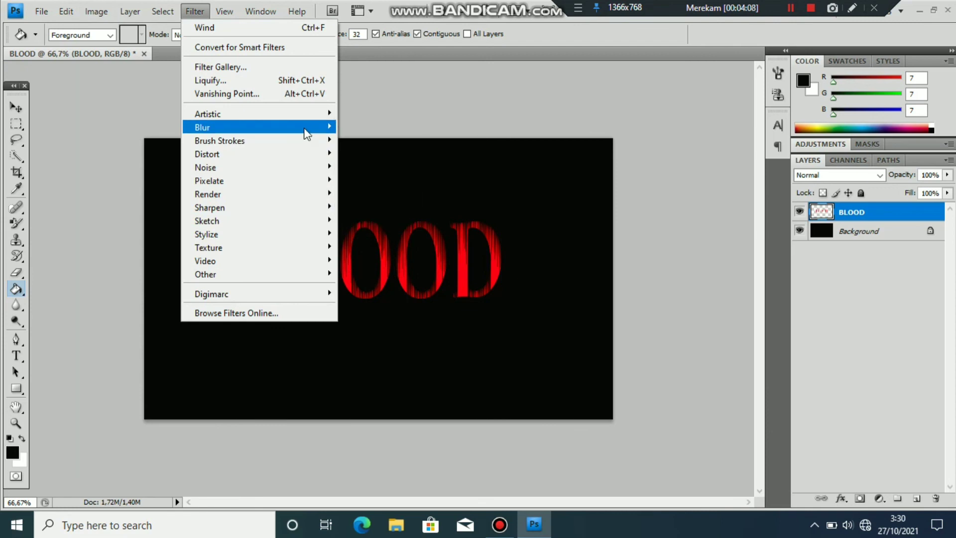
mouse_move(304, 129)
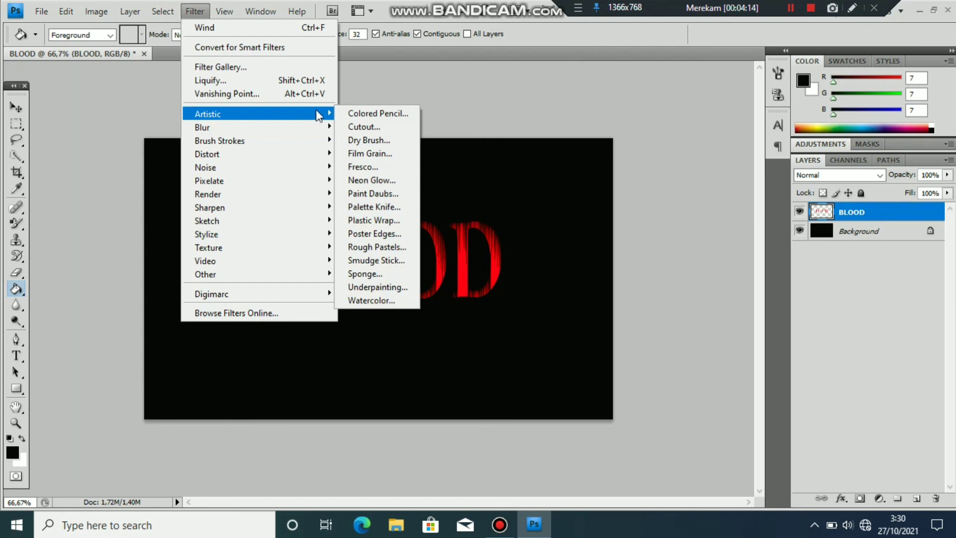
left_click(423, 111)
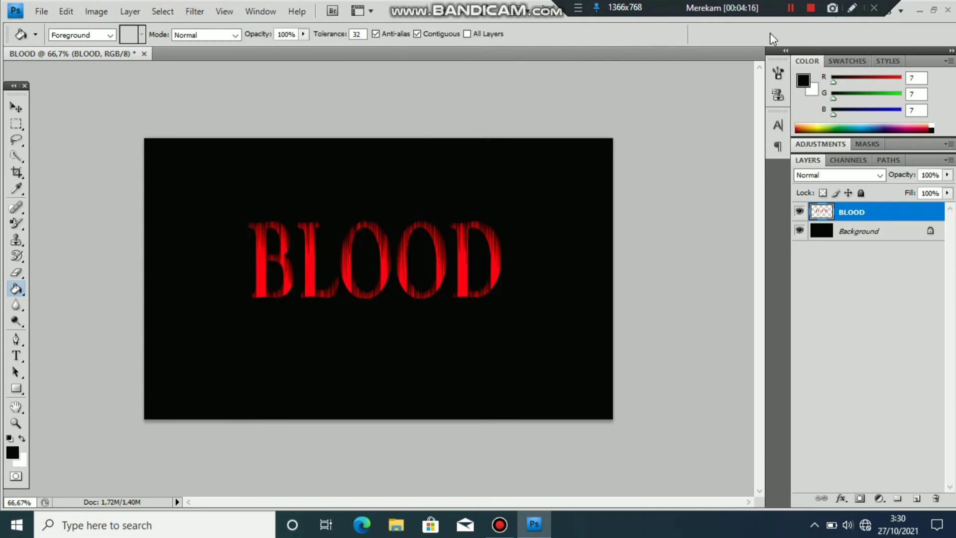